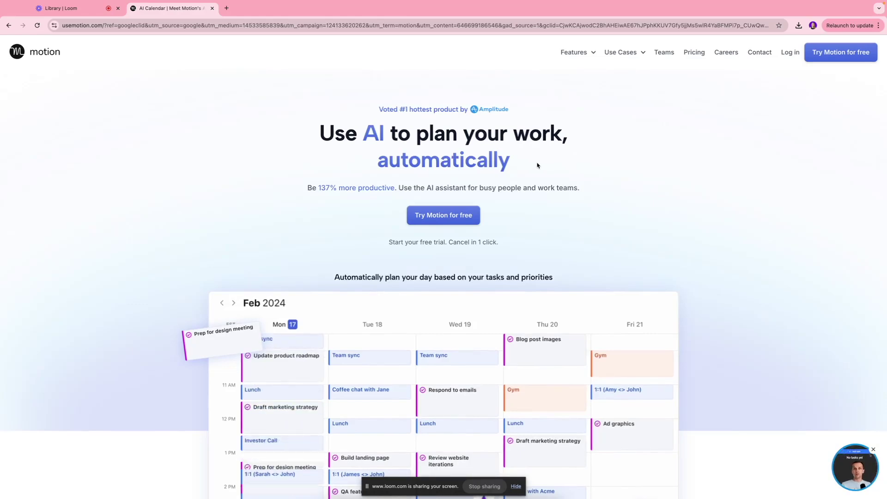
Step: Browse the usemotion.com homepage, view the Pricing page, and start the free trial sign-up
scroll(538, 165, down, 10)
scroll(537, 165, down, 8)
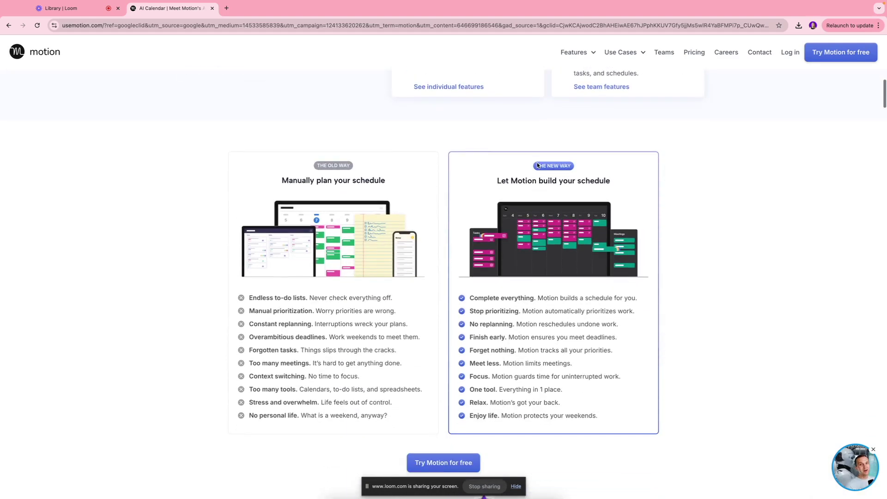
scroll(538, 162, down, 10)
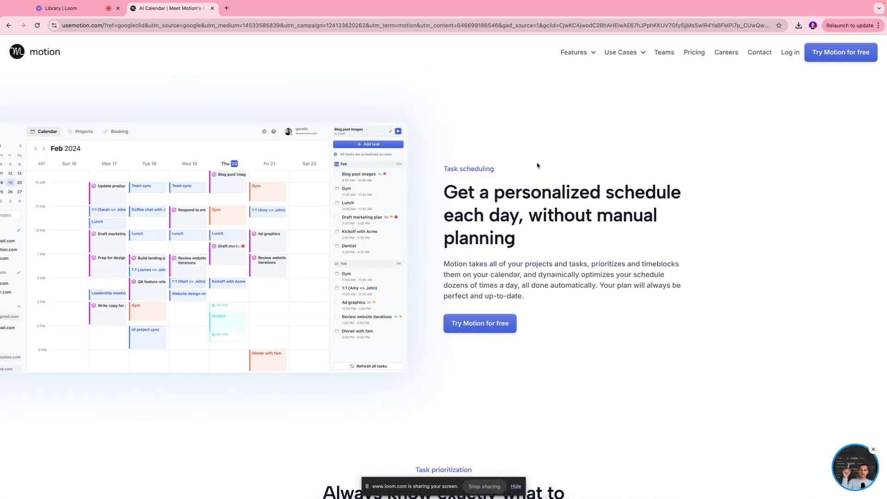
key(super+r)
click(689, 56)
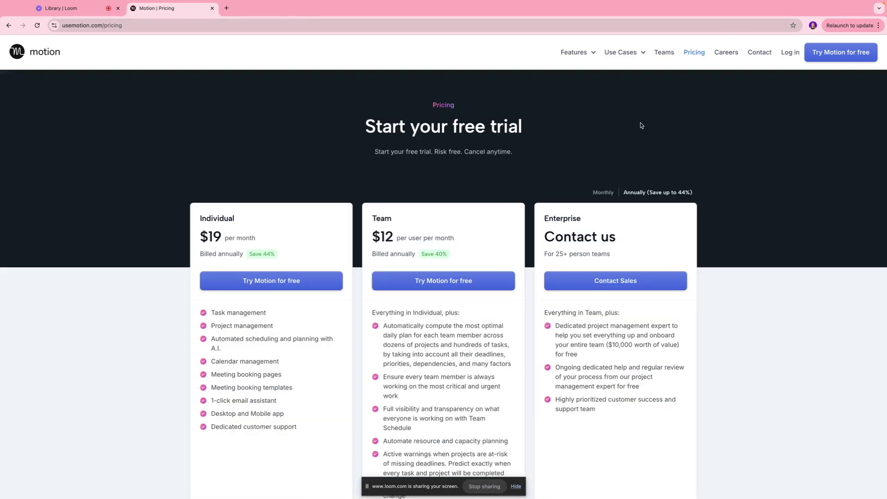
scroll(642, 127, down, 3)
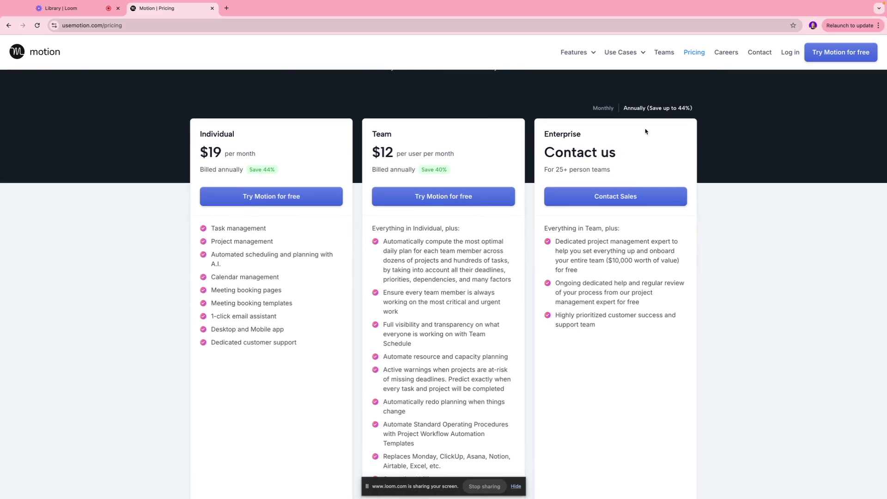
click(856, 55)
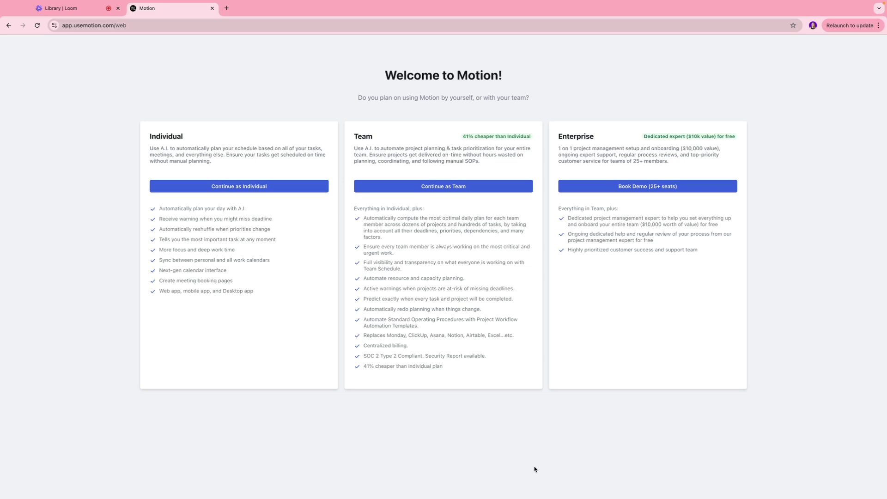
Step: Continue with the Individual plan and skip the intro video
click(231, 188)
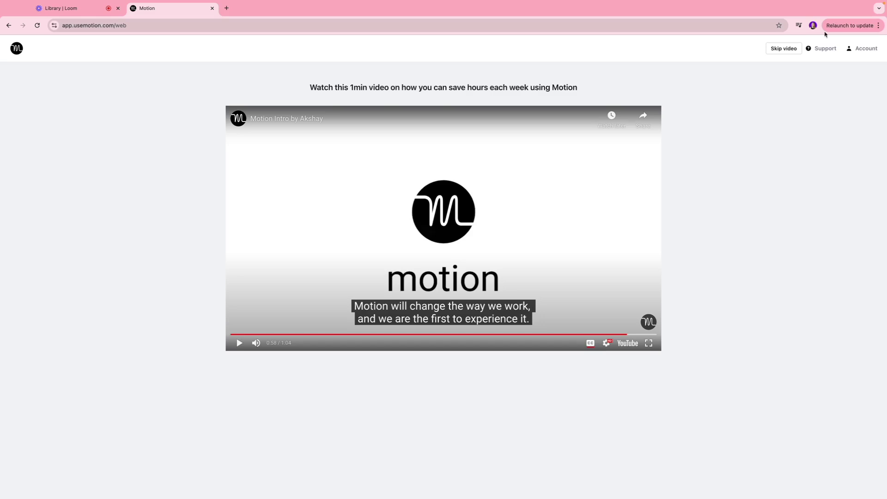
click(783, 50)
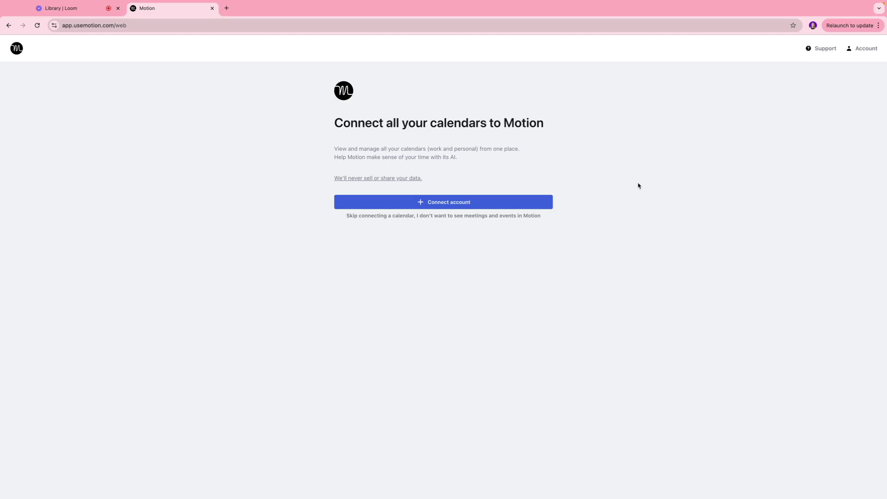
Step: Link a Google Calendar account, then choose a provider for a second calendar account
click(493, 204)
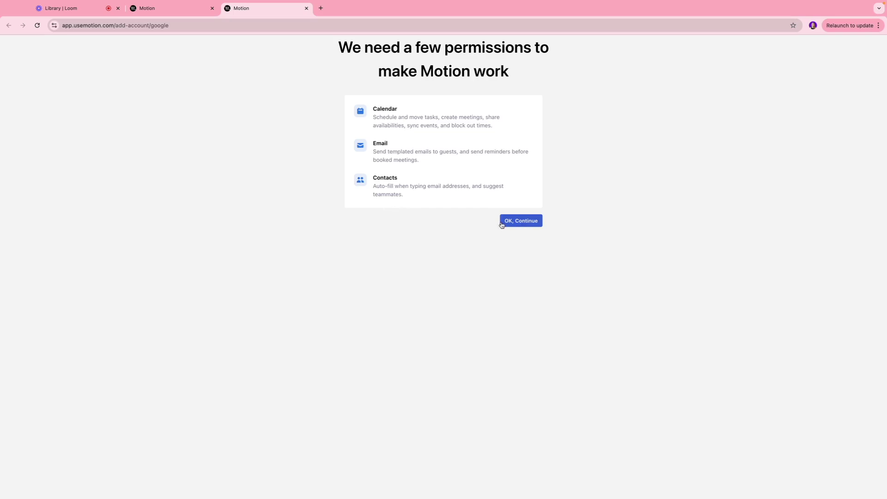
click(532, 226)
click(532, 227)
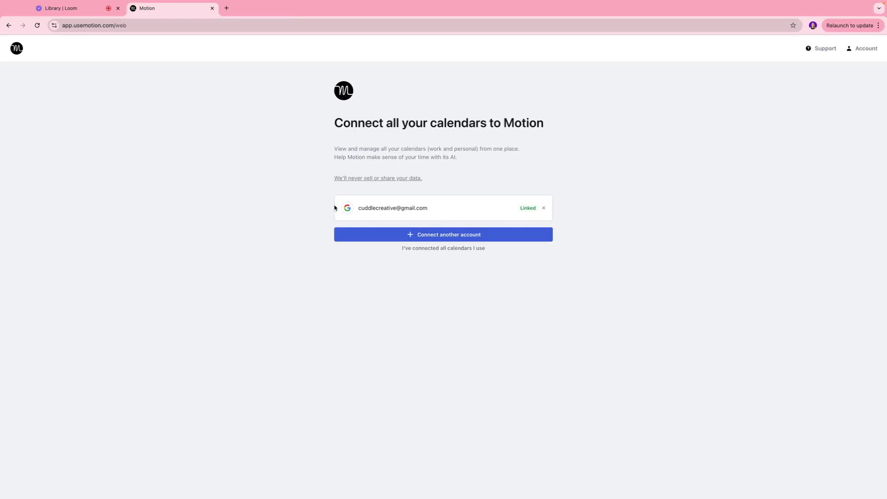
click(460, 239)
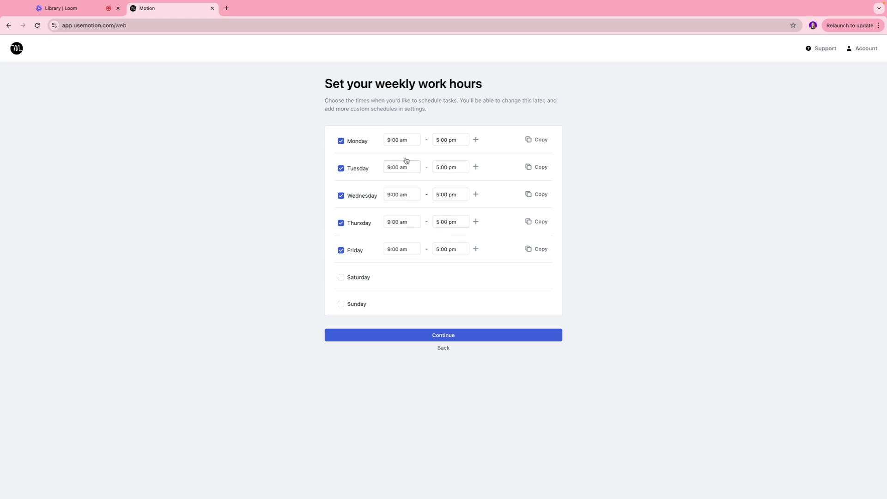
Step: Keep the default Monday–Friday 9:00 am–5:00 pm work hours and continue
click(440, 337)
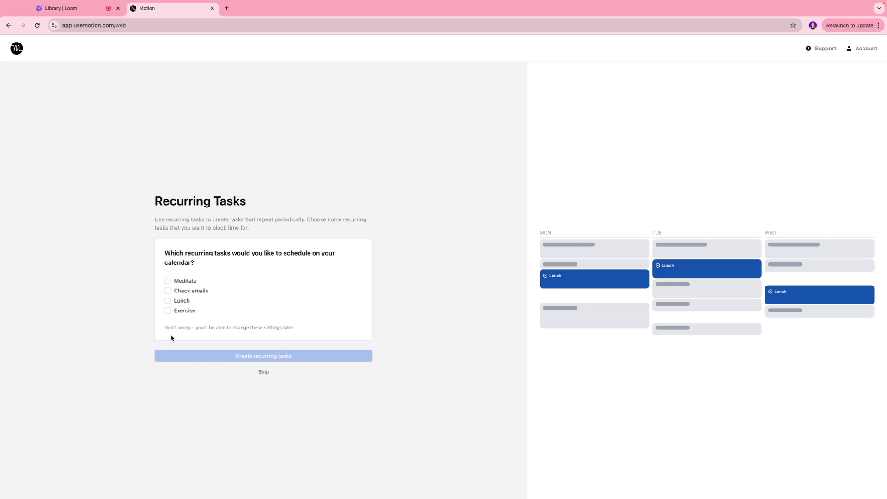
Step: Select Lunch and Check emails and create them as recurring tasks
click(167, 302)
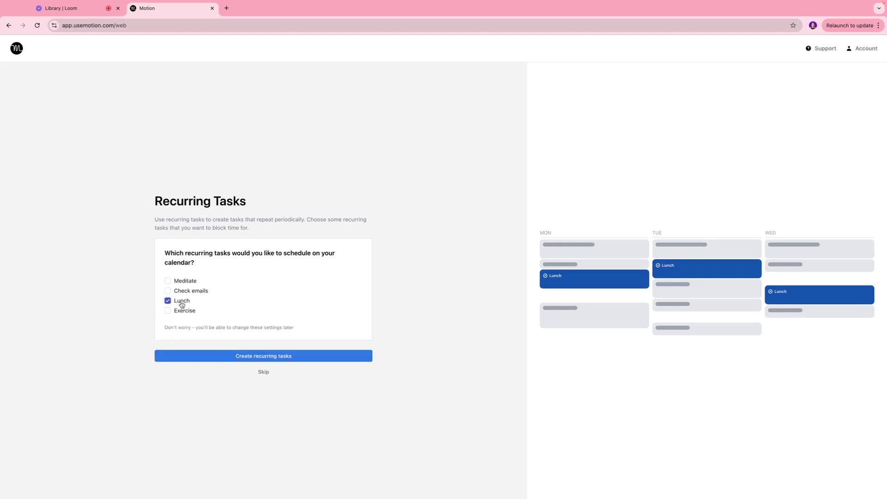
click(169, 292)
click(279, 360)
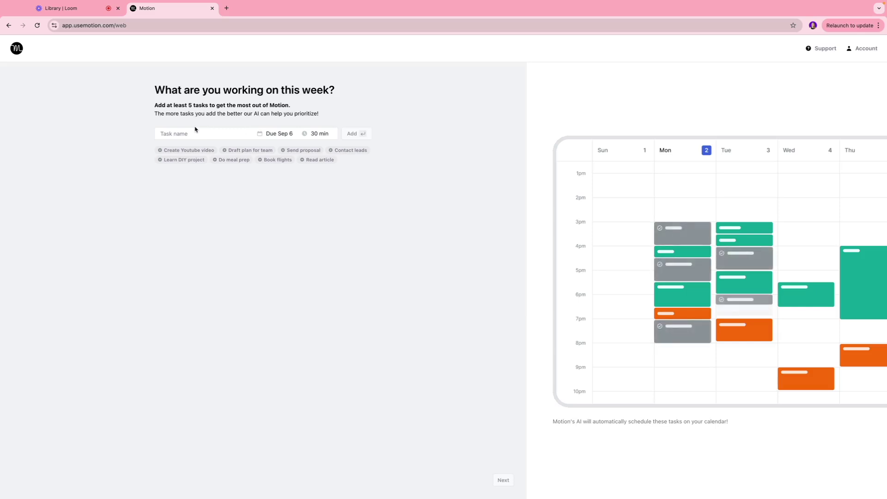
Step: Add the Create Youtube video task due Sep 6 with a 1 hour duration, then go to the next page
click(193, 153)
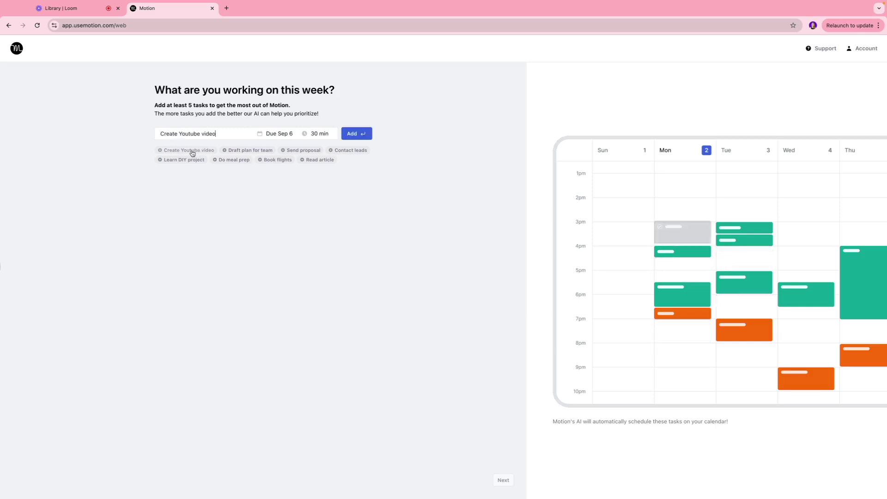
click(275, 134)
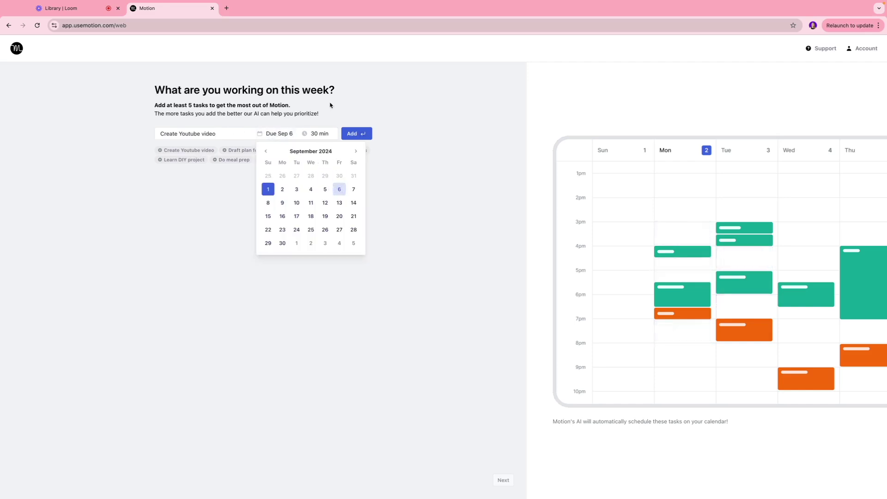
click(345, 110)
click(318, 135)
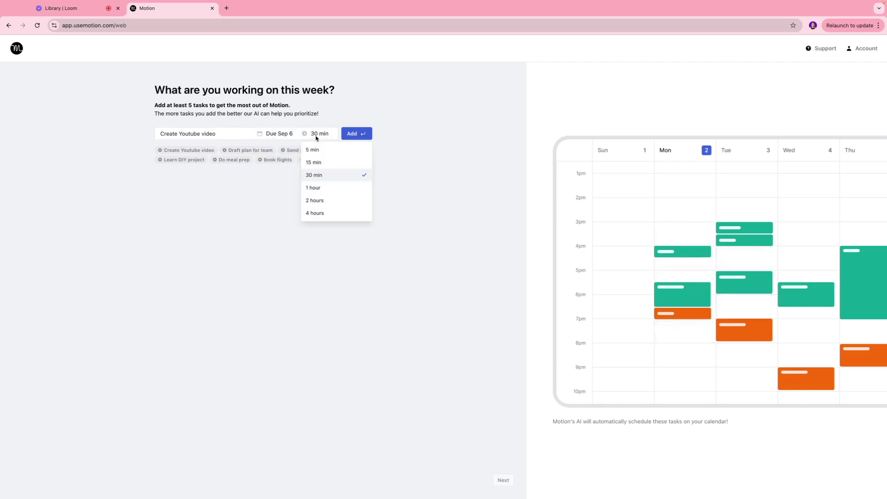
click(322, 188)
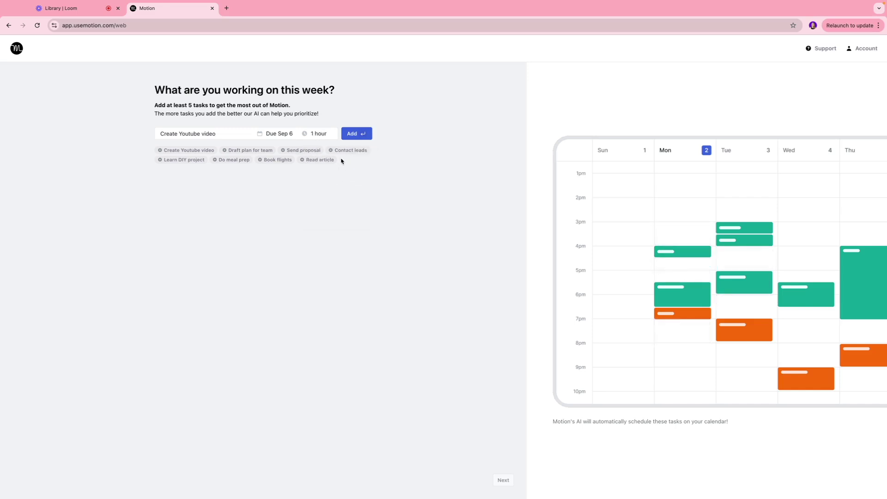
click(357, 138)
click(357, 138)
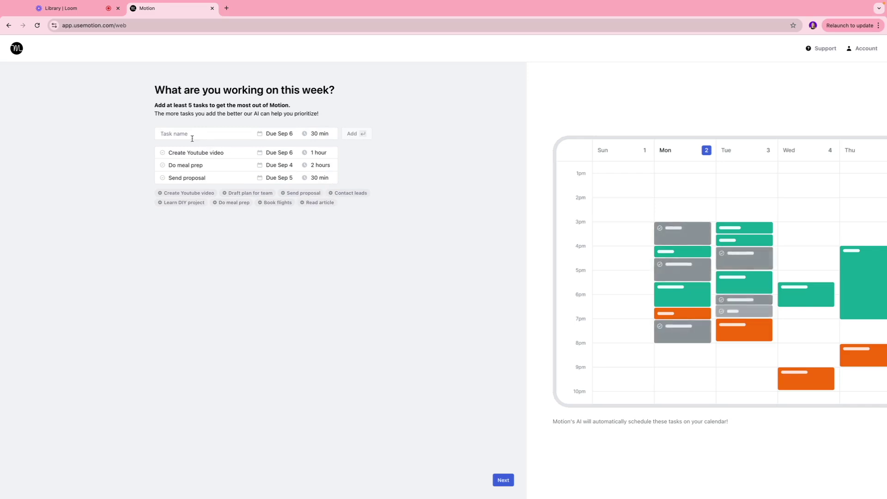
click(503, 480)
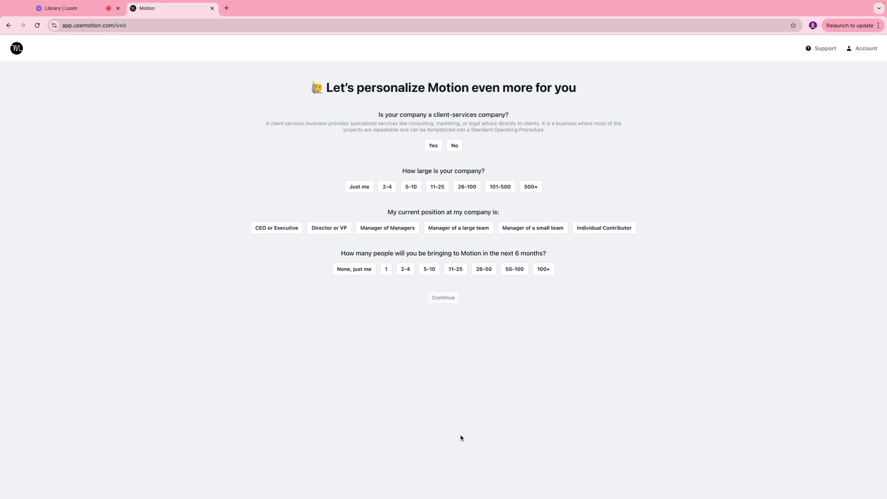
Step: Answer the questionnaire: client services Yes, Just me, Individual Contributor, 2-4 joining, then submit
click(434, 146)
click(364, 189)
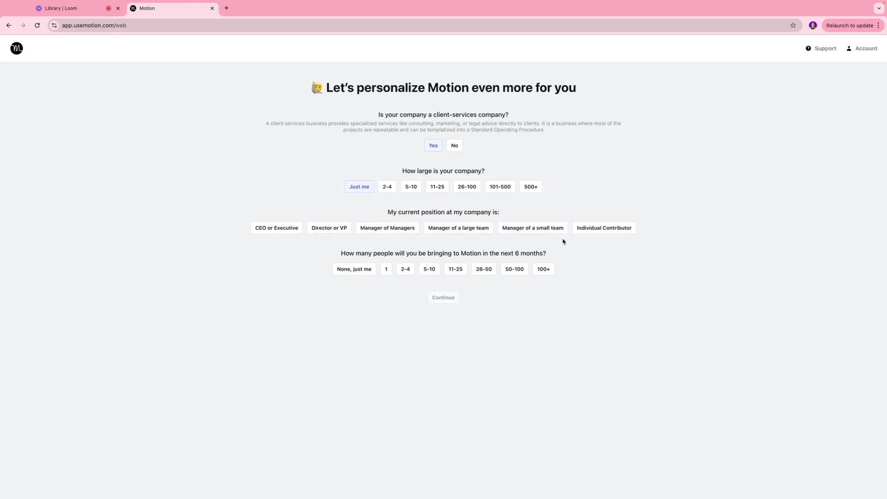
click(581, 233)
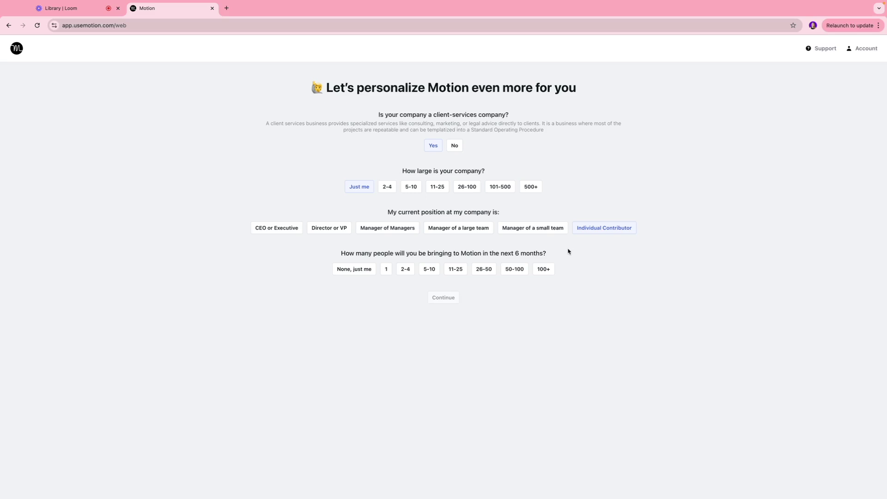
click(404, 272)
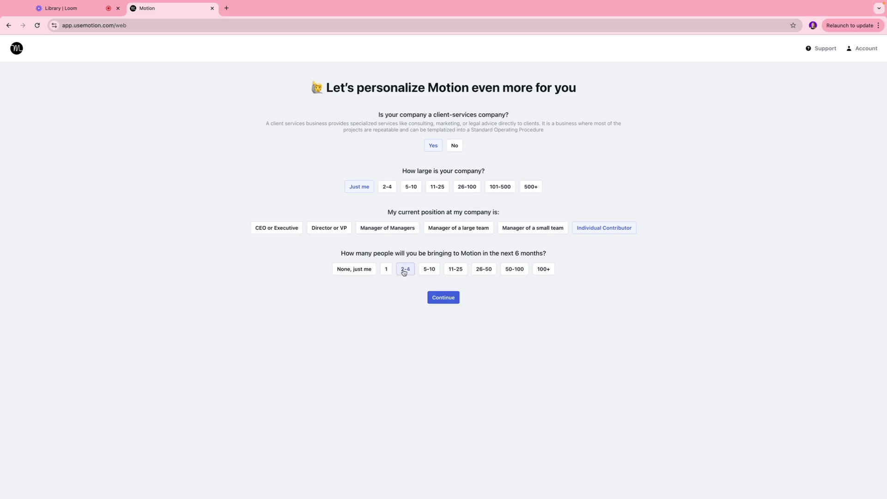
click(454, 303)
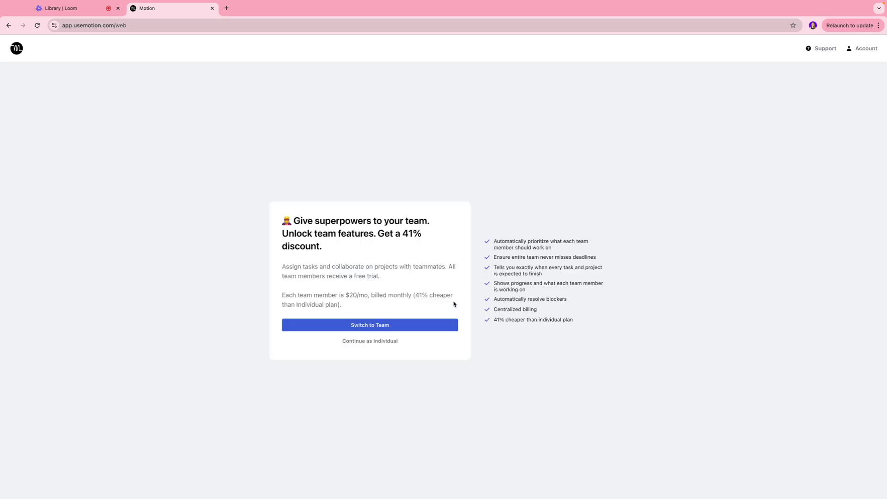
Step: Decline the team plan with reason "not right now" and choose the Dark theme
click(450, 341)
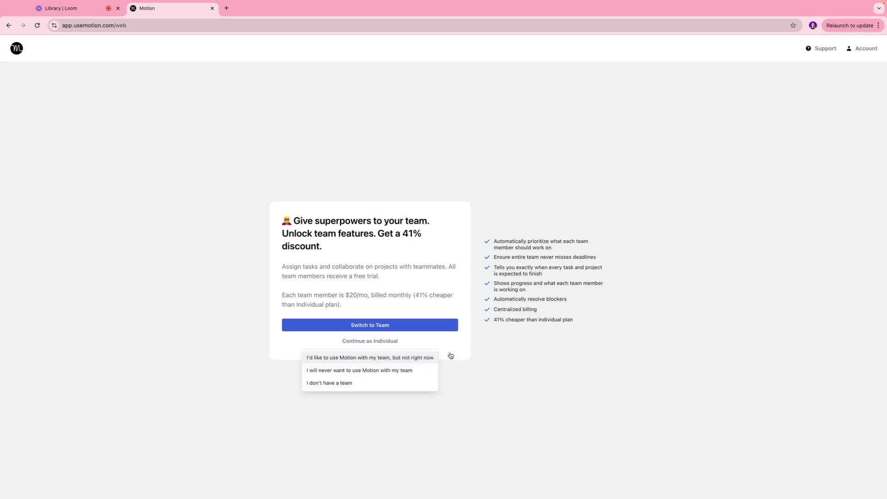
click(426, 364)
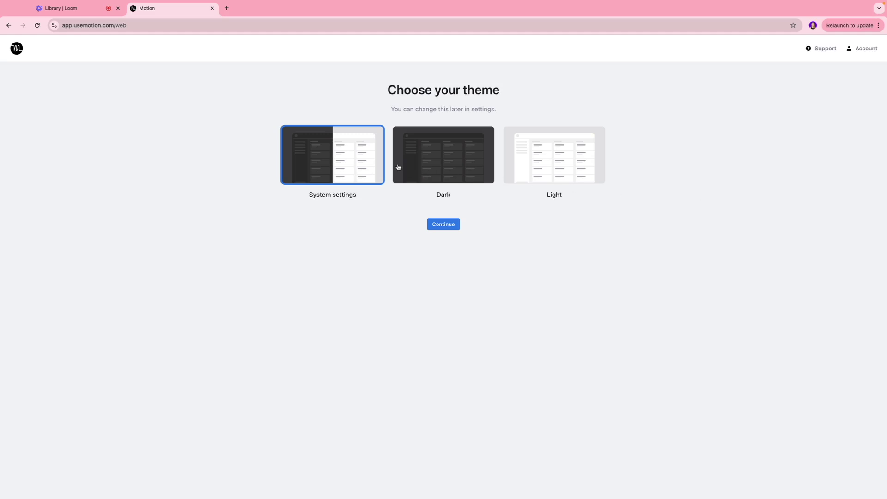
click(476, 174)
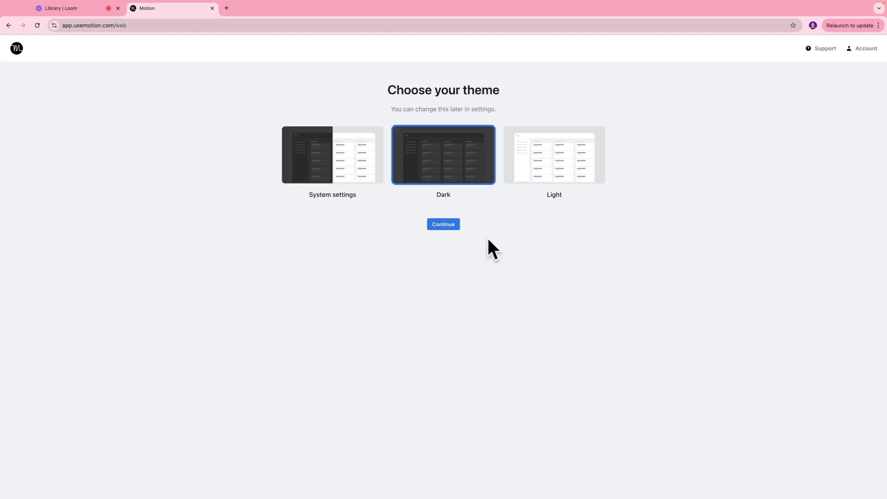
click(443, 225)
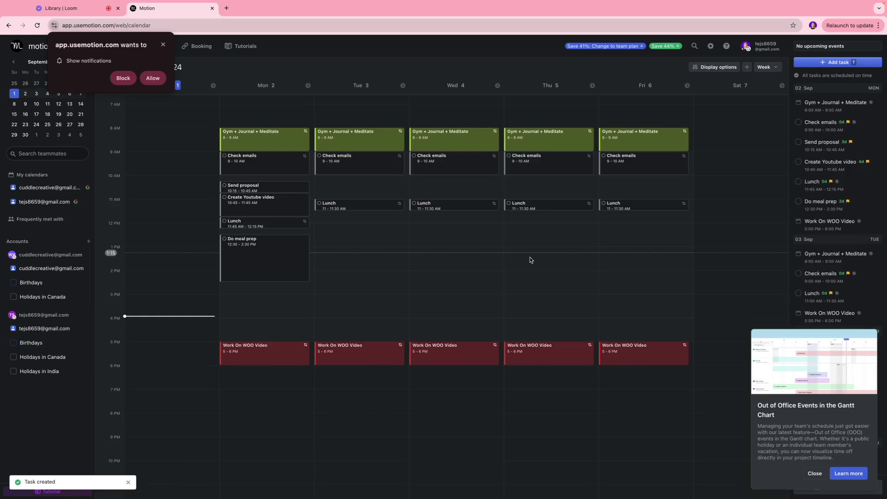
Step: Allow browser notifications and drag Send proposal to Monday 12–12:30 PM
click(155, 79)
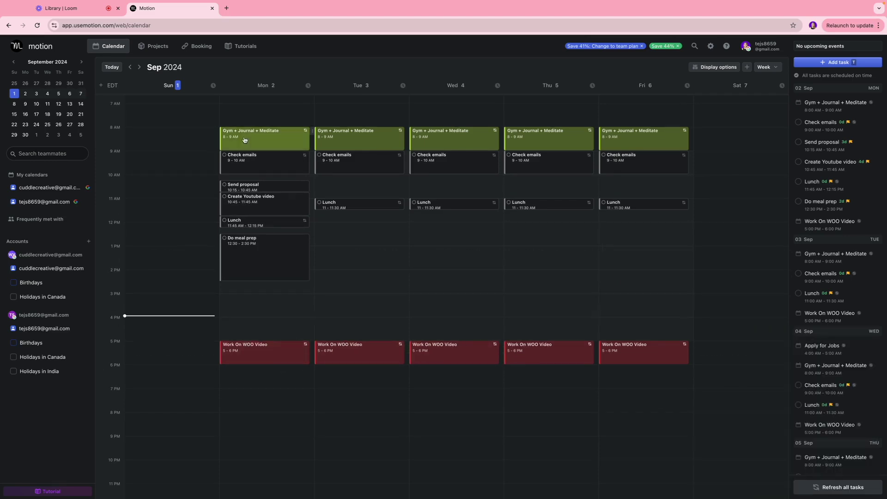
mouse_move(256, 186)
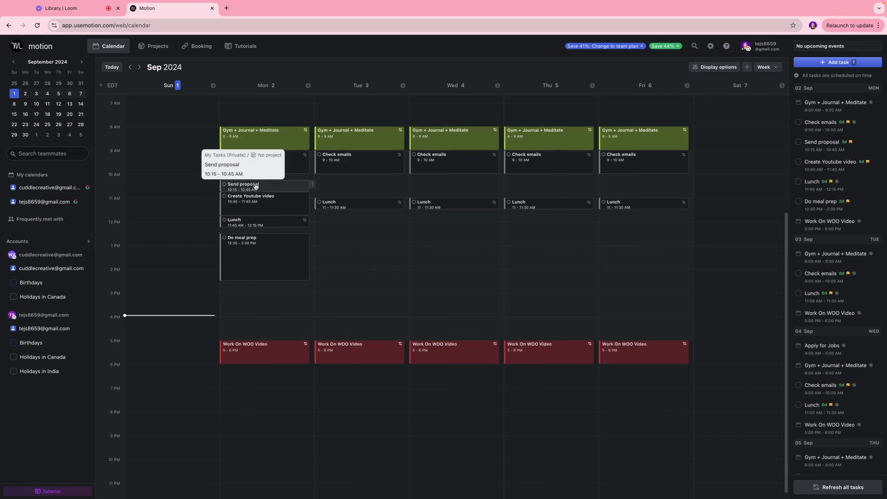
scroll(252, 189, up, 1)
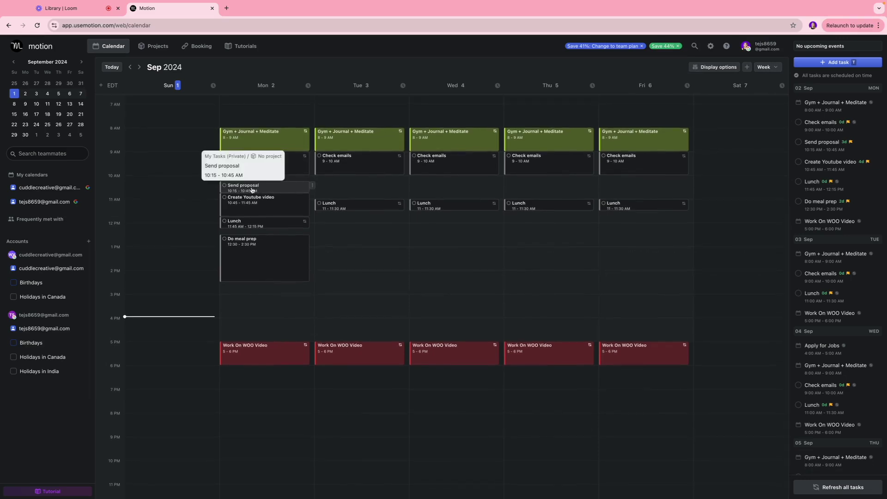
scroll(251, 190, down, 1)
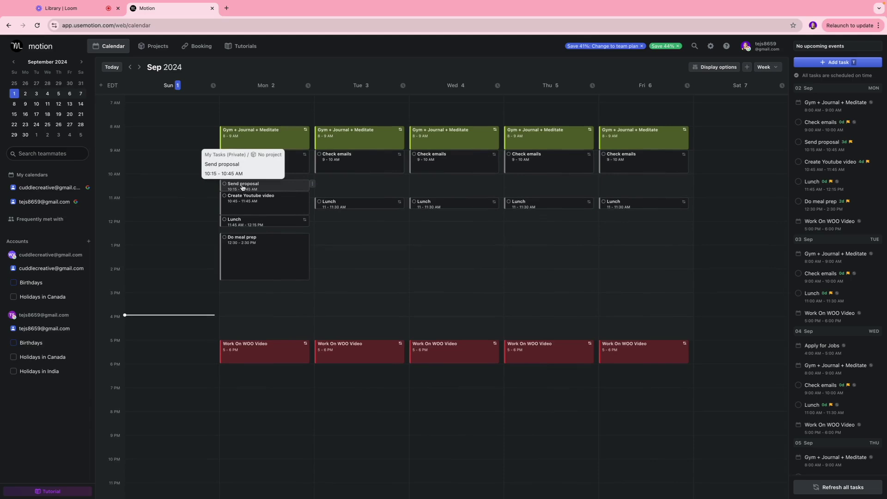
scroll(245, 185, down, 2)
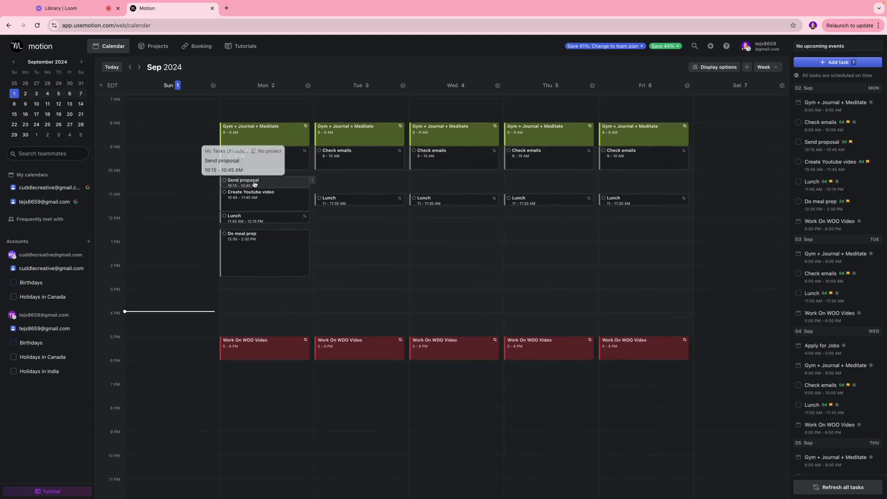
drag(254, 184, 259, 259)
scroll(259, 208, up, 1)
Step: Open Send proposal's details, check its Todo status and comment box, then close them
click(261, 253)
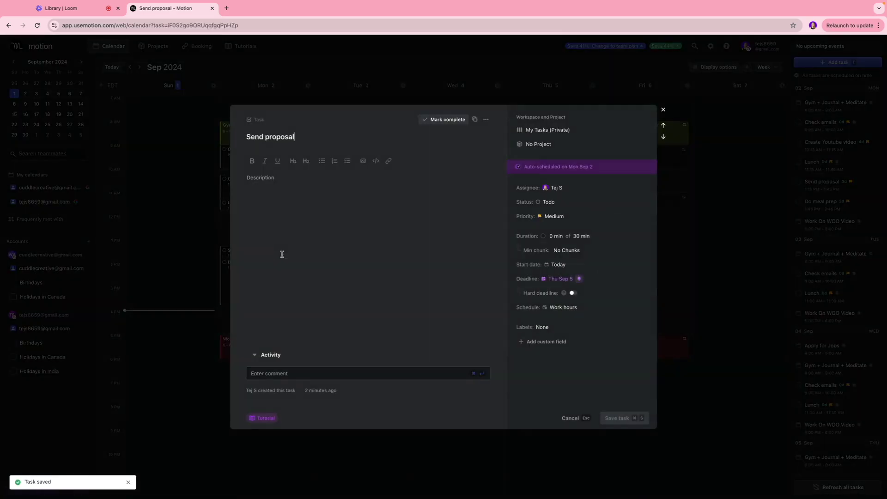
click(289, 182)
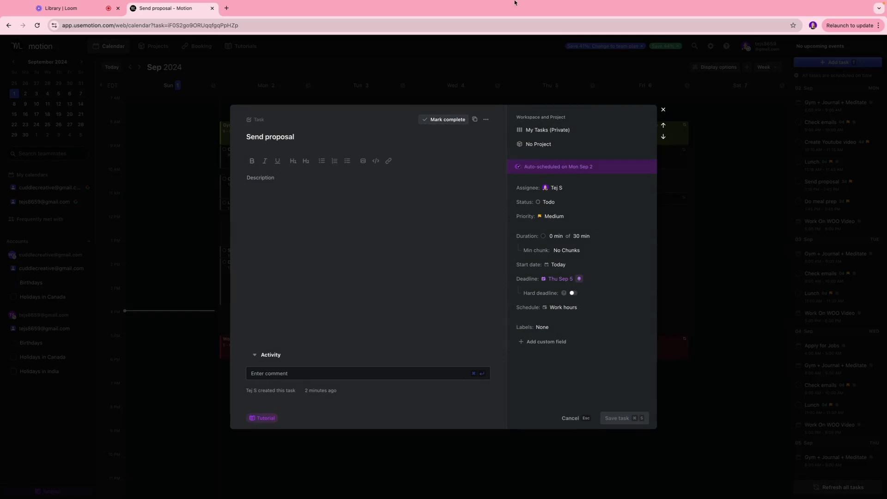
click(540, 203)
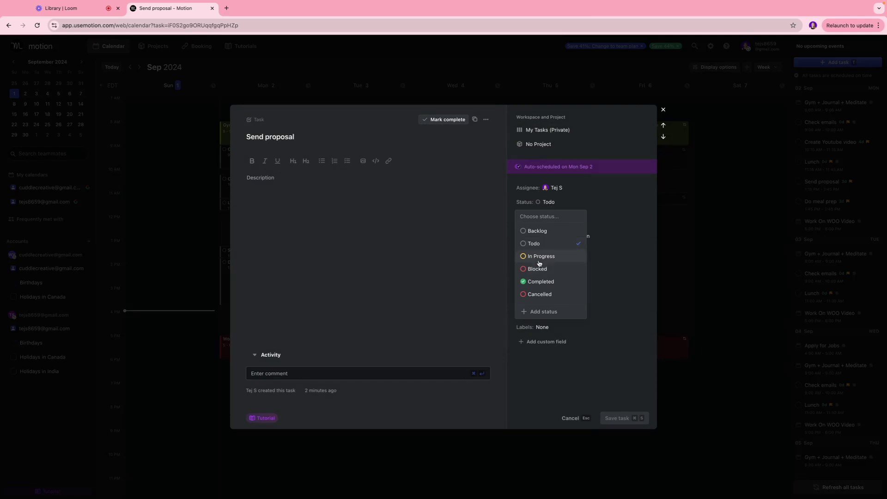
click(637, 203)
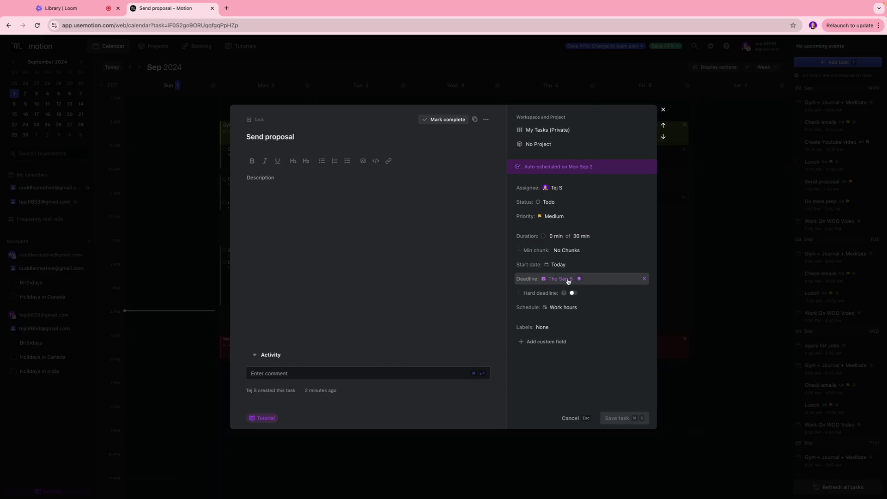
click(299, 374)
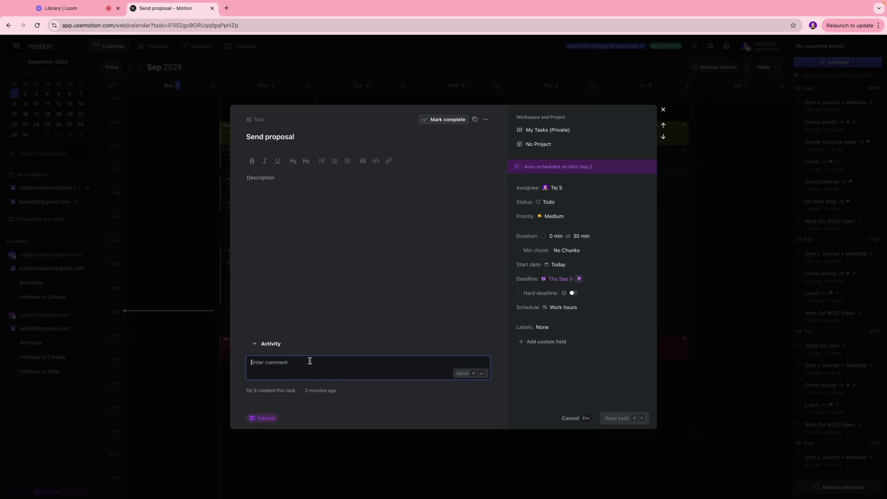
key(Escape)
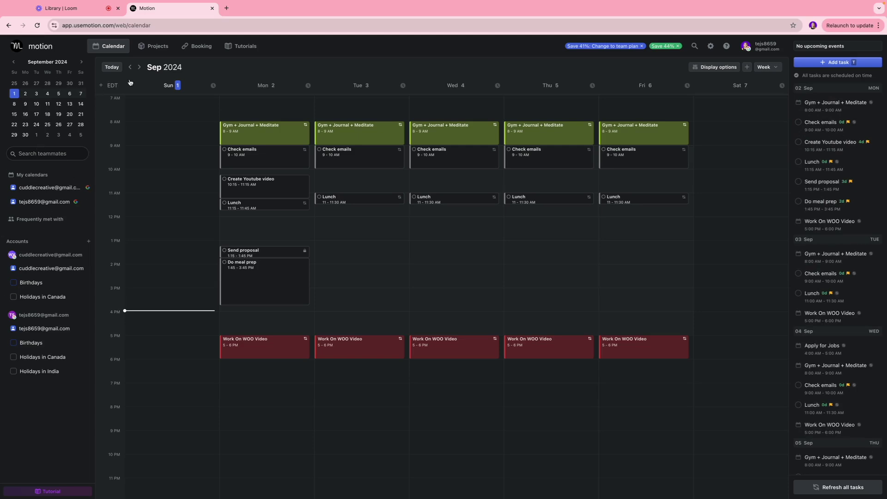
Step: Name the new workspace 'WOO video Project' from the Projects area
click(157, 49)
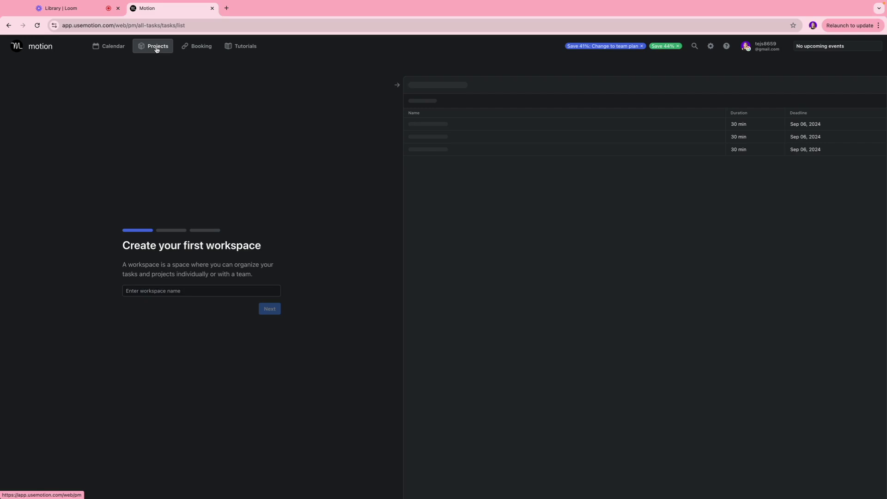
text(WOO video)
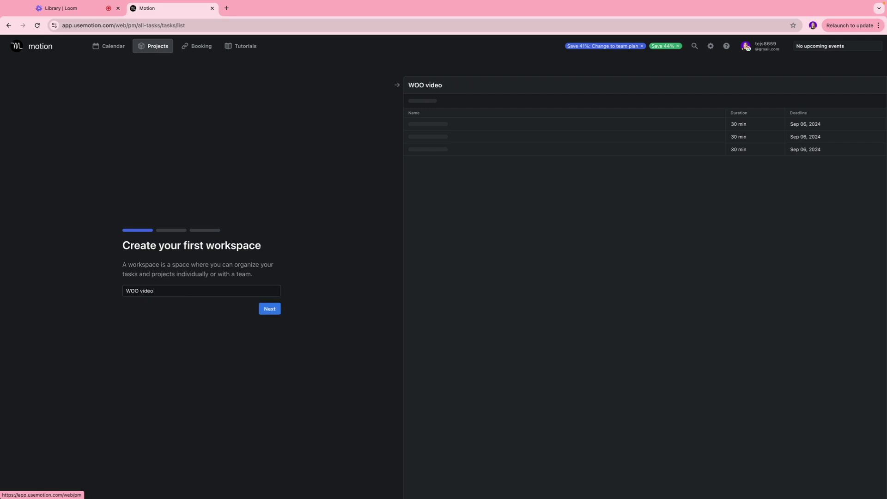
text( Project)
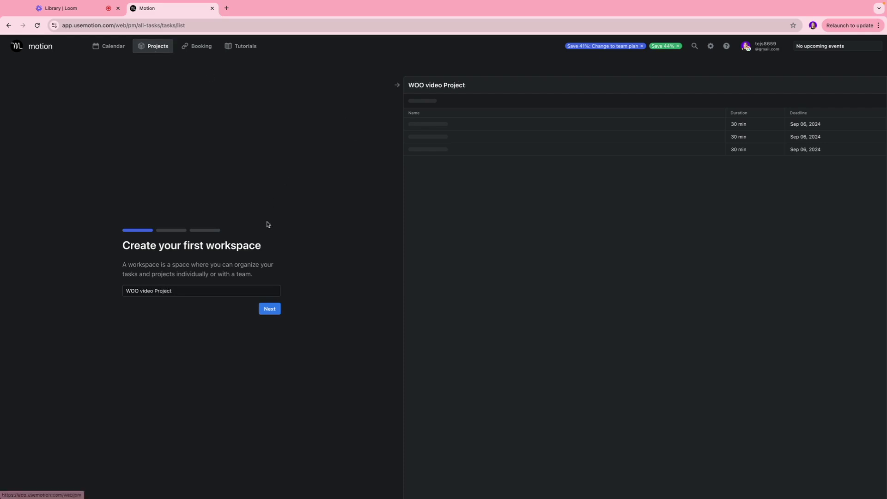
click(268, 310)
Step: Title the first project 'Prepare a youtube video script' and continue to task creation
click(160, 289)
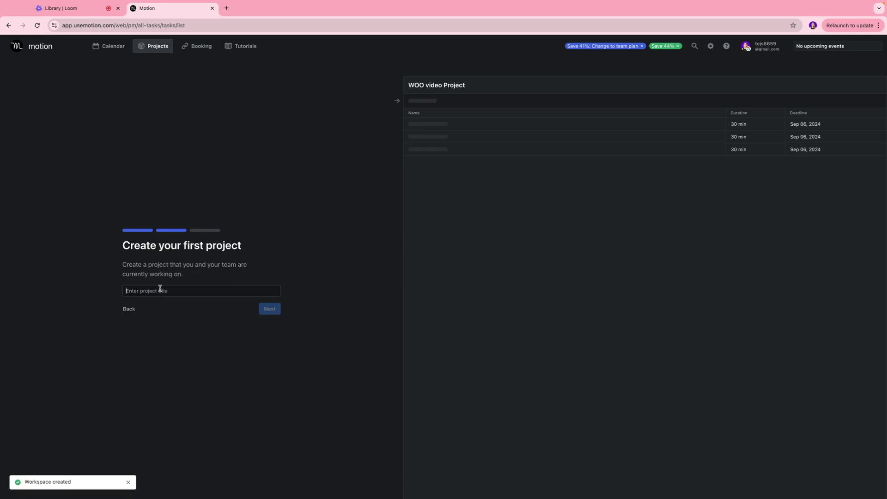
text(Pee)
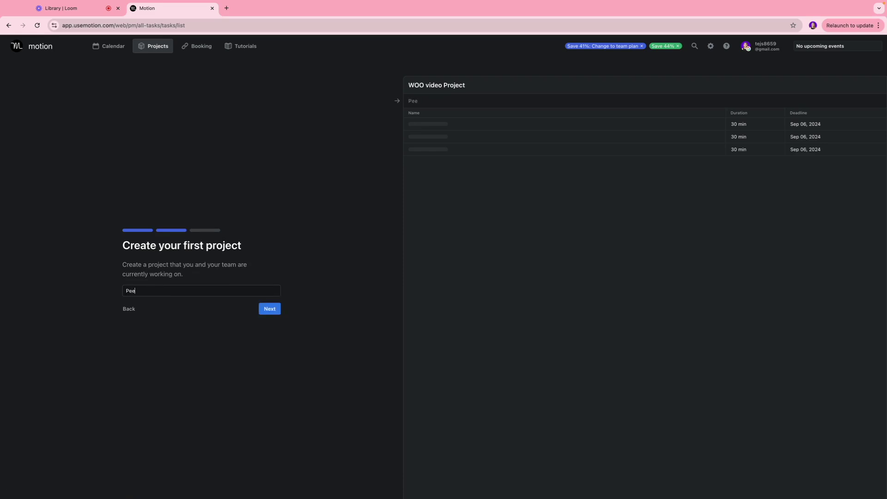
key(BackSpace)
text(repare a youtube video script)
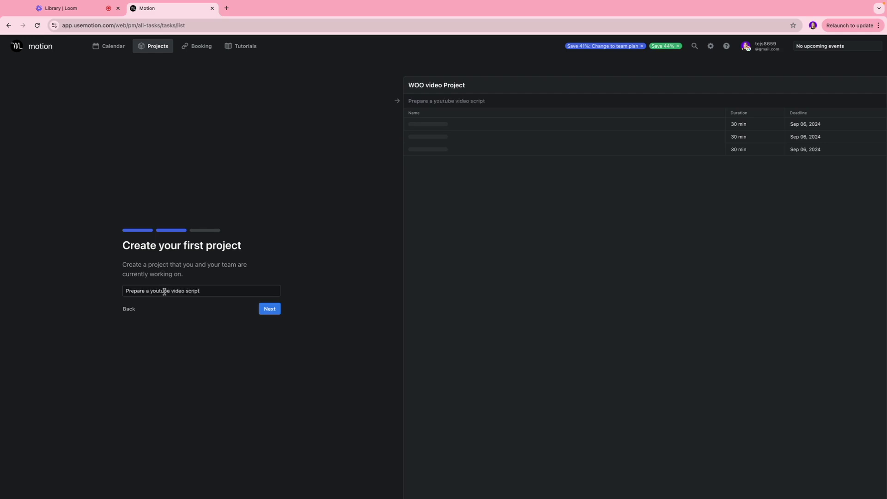
click(273, 310)
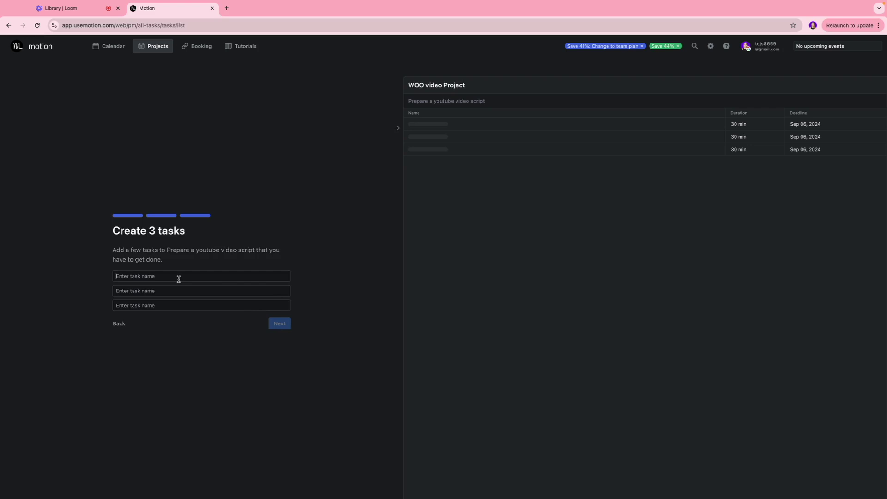
Step: Enter 'Research' as the first task name and dismiss the browser's password suggestions
text(Rees)
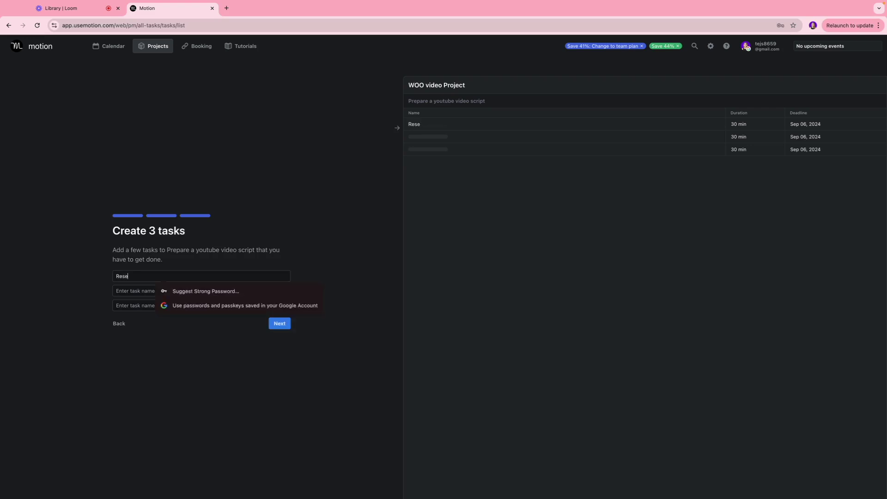
text(h)
key(Tab)
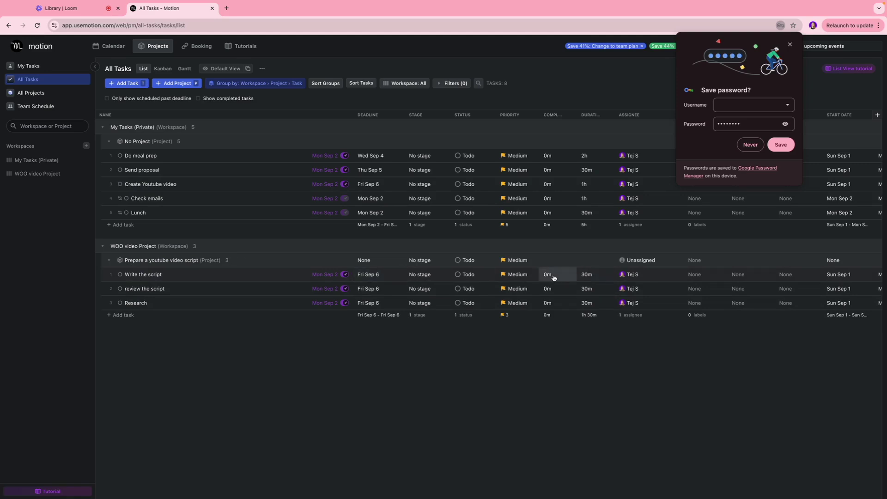
Step: Decline Chrome's save-password prompt, leaving Write the script's assignee unchanged, and scroll the table sideways
click(635, 279)
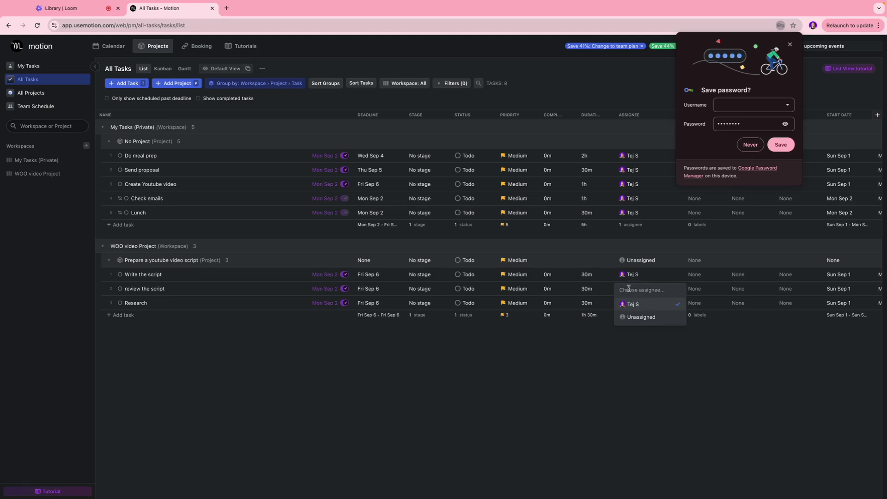
click(761, 154)
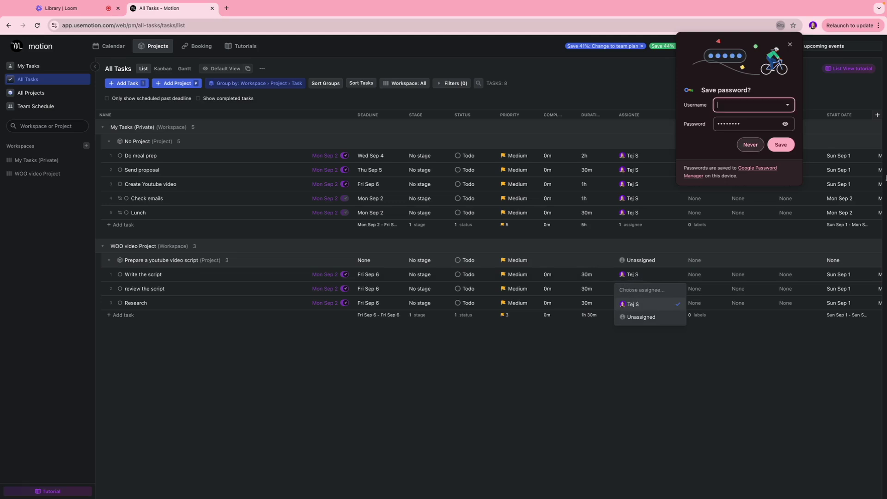
click(749, 145)
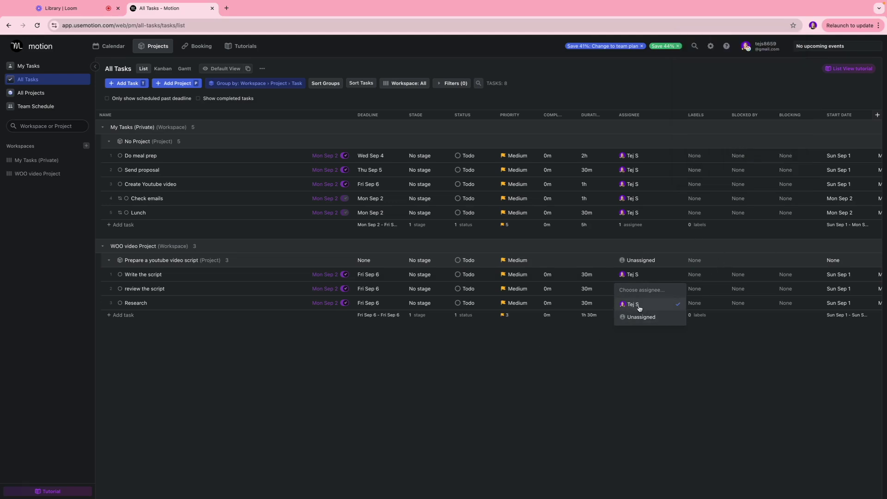
click(832, 336)
scroll(788, 281, right, 3)
scroll(788, 280, right, 5)
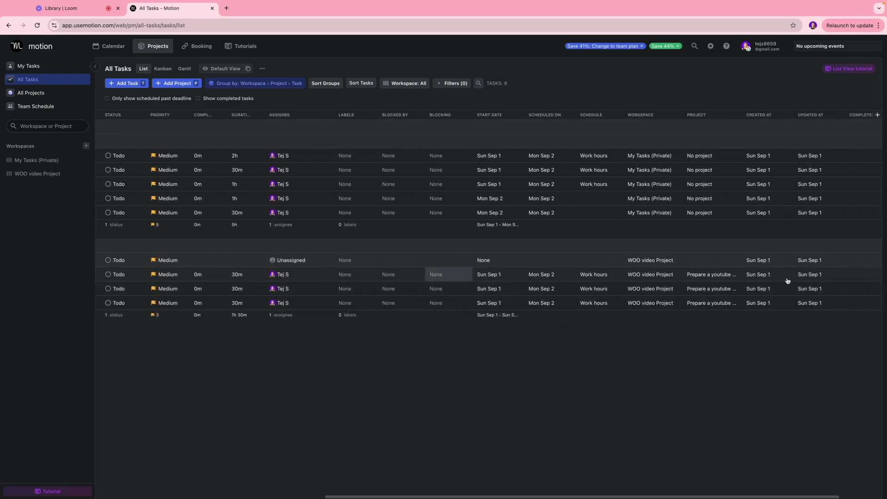
scroll(788, 281, left, 5)
scroll(789, 281, left, 3)
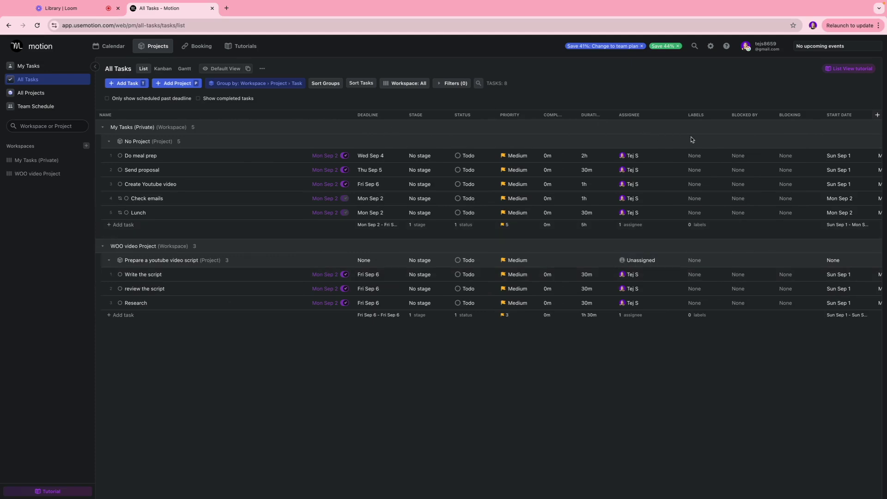
scroll(693, 139, right, 8)
Step: Hide the Blocked by, Blocking and Start date columns, then go to the Booking page
click(878, 116)
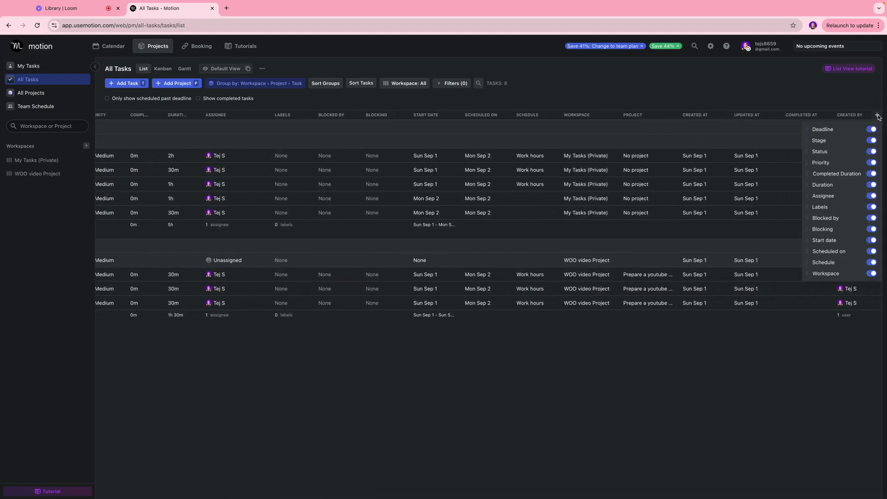
scroll(837, 184, down, 2)
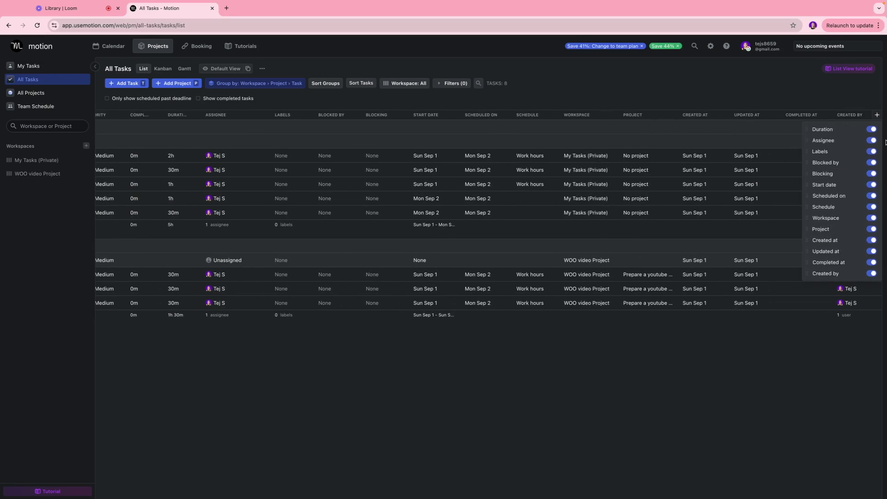
click(871, 162)
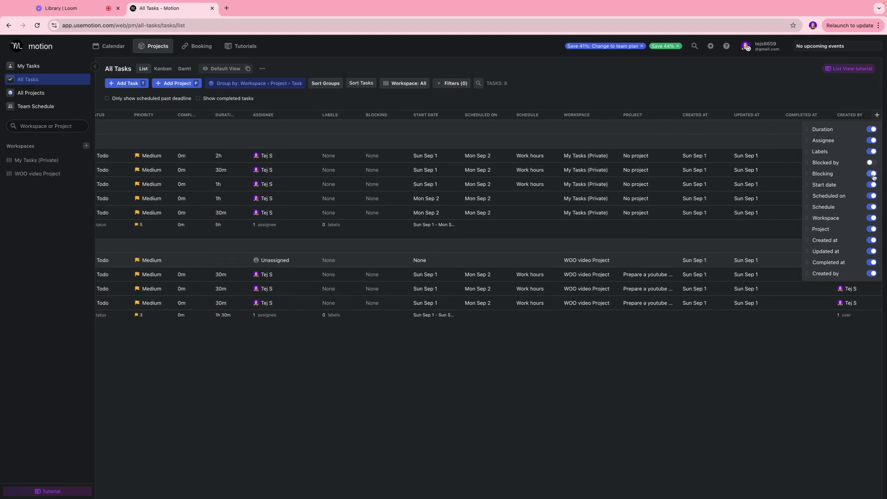
click(873, 174)
click(872, 186)
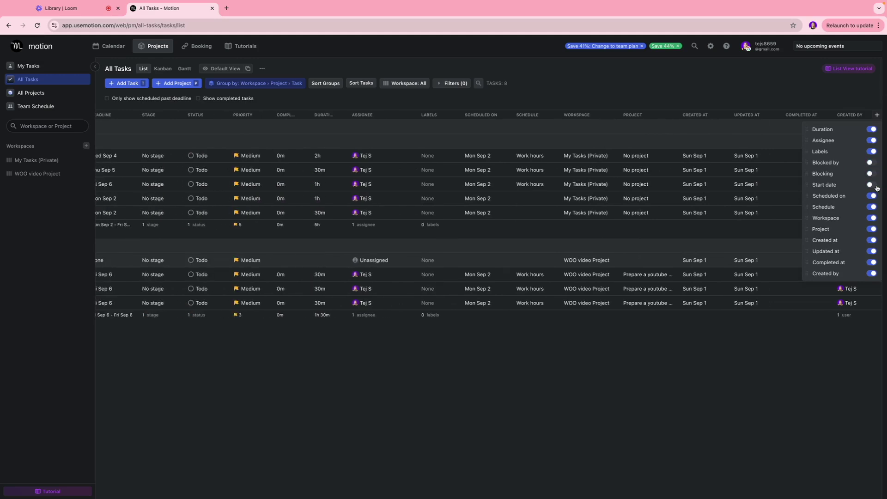
click(210, 47)
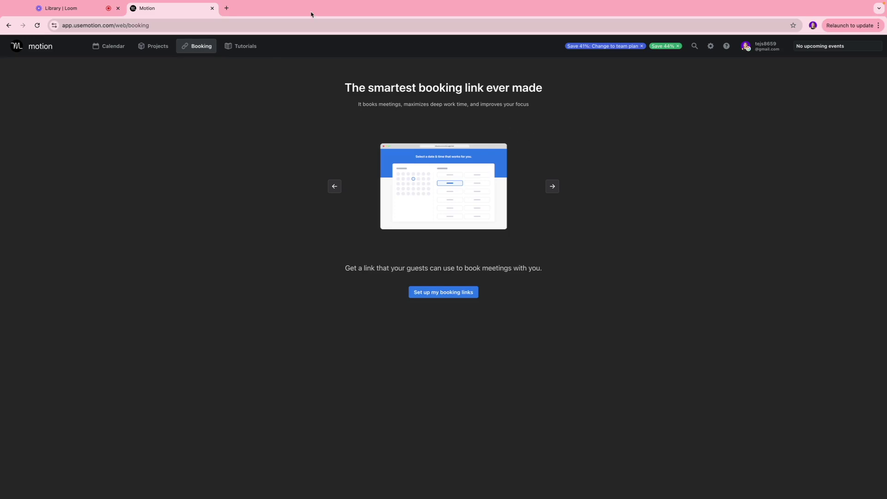
Step: Create a booking page with Work hours schedule, 15 min buffer, 30 min duration and Google Meet
click(445, 293)
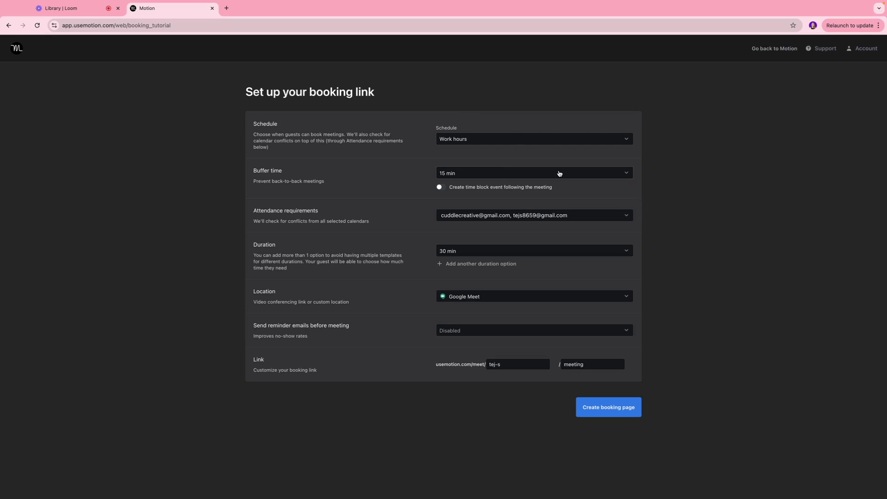
click(527, 143)
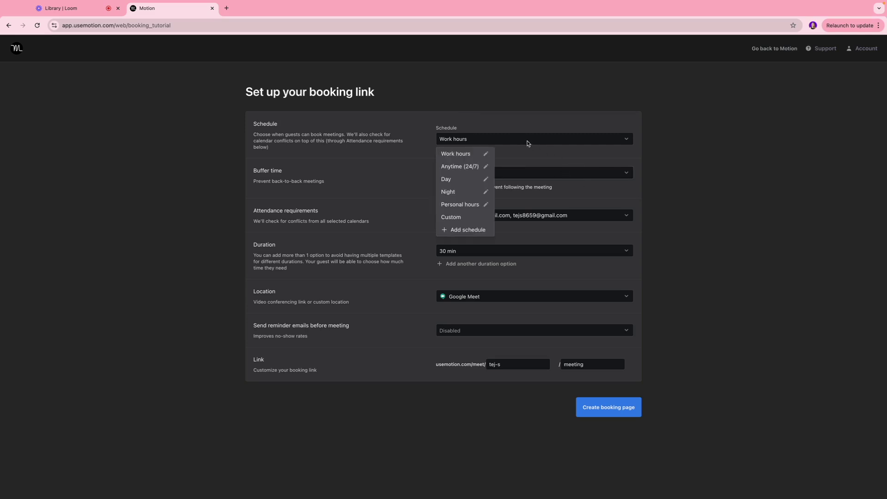
click(529, 141)
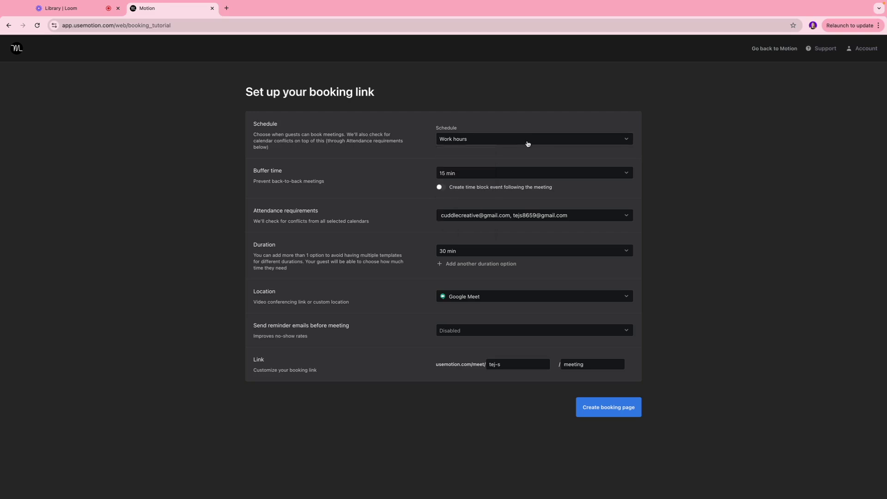
click(497, 172)
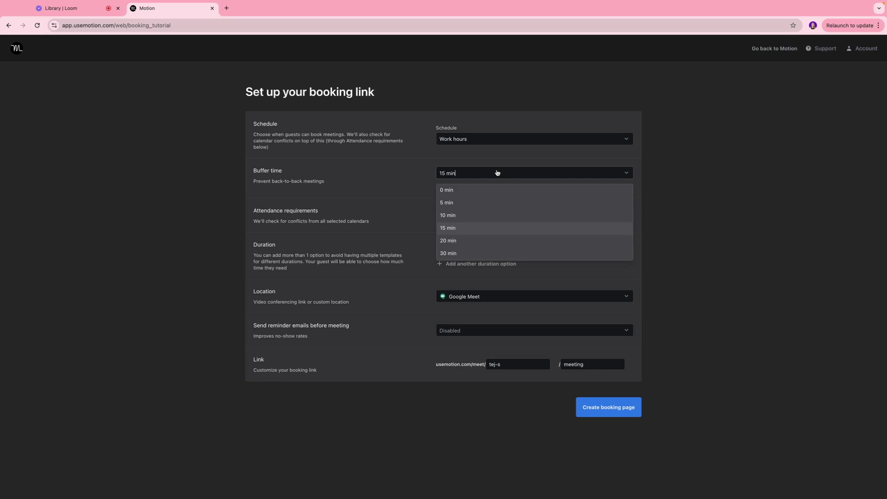
click(483, 228)
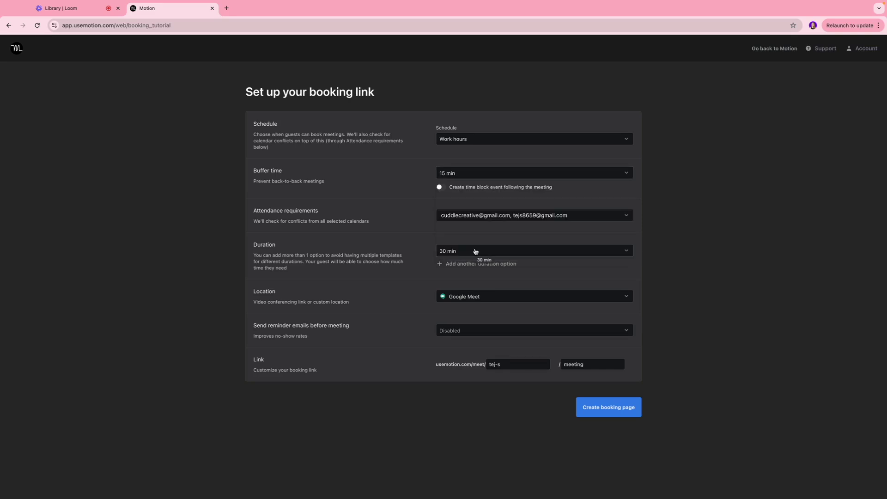
click(522, 297)
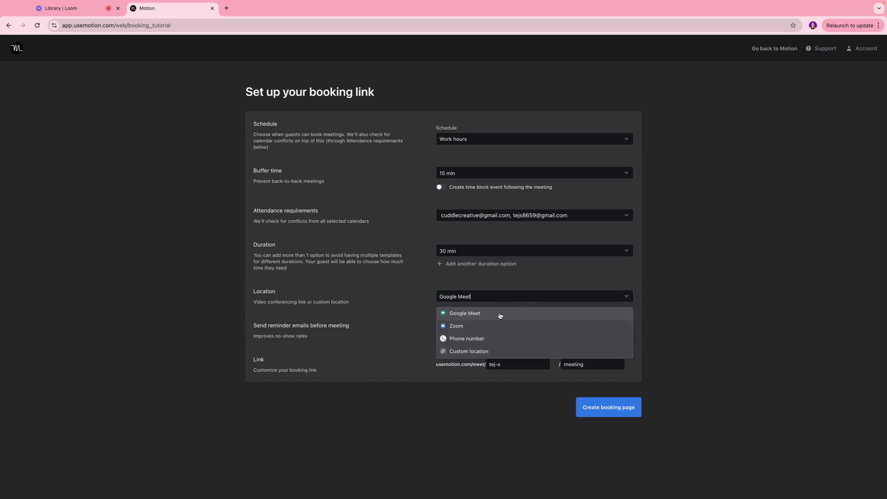
click(390, 292)
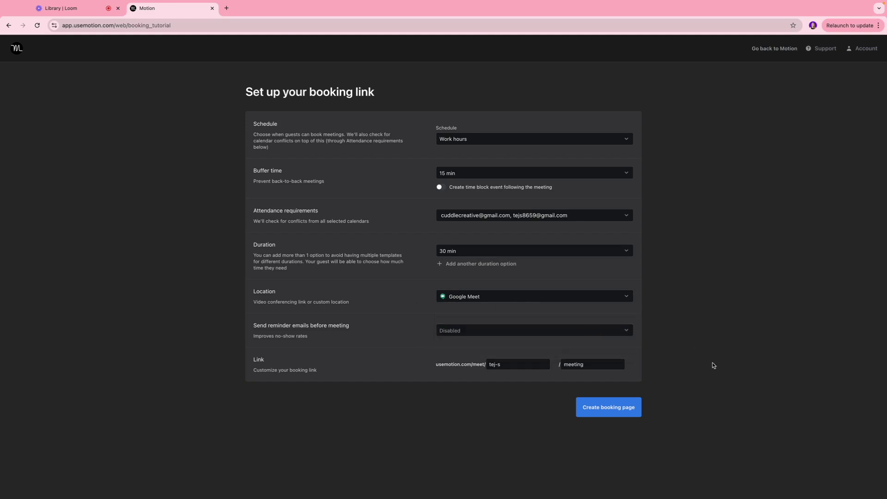
click(619, 412)
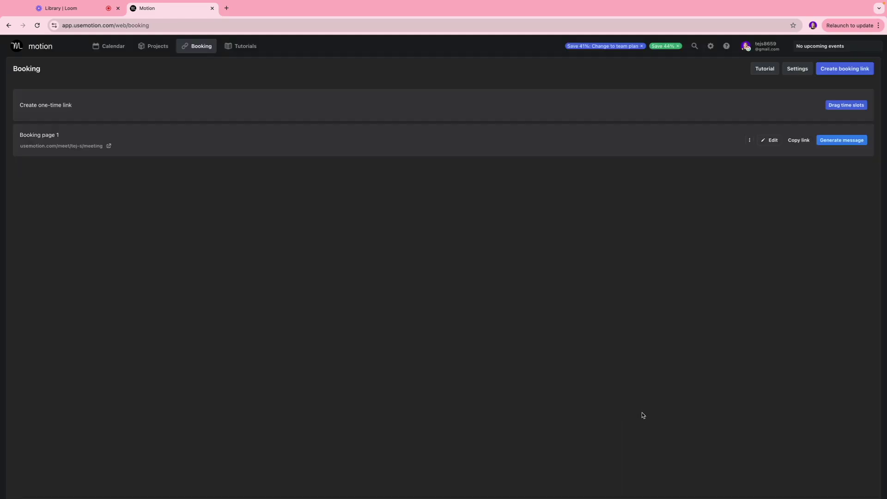
Step: Copy the booking link, generate a message with clickable time slots, then return to the calendar
click(799, 141)
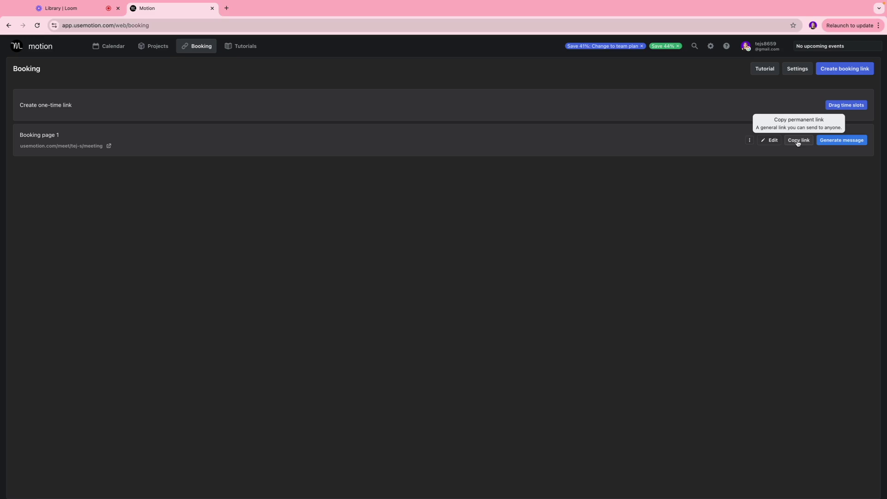
click(835, 142)
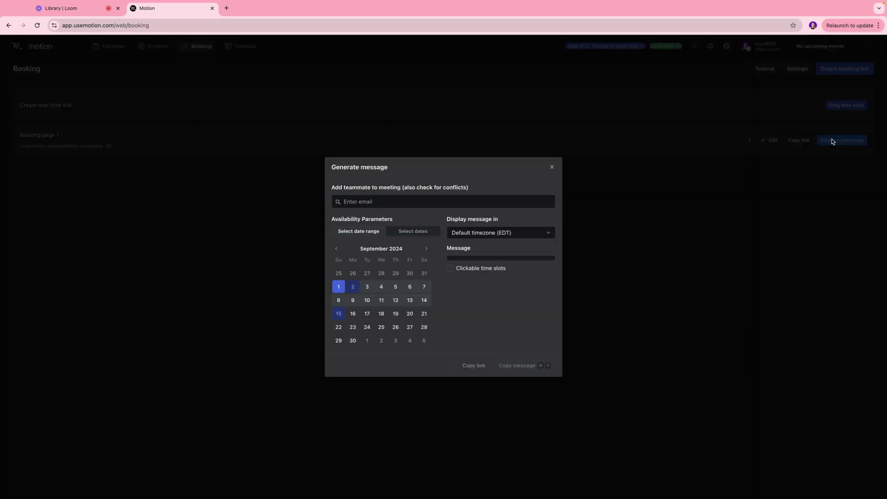
click(362, 202)
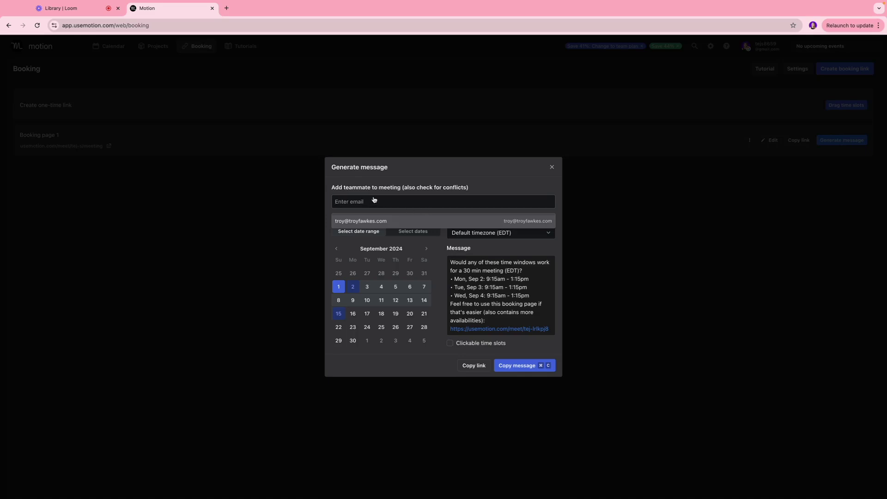
click(492, 192)
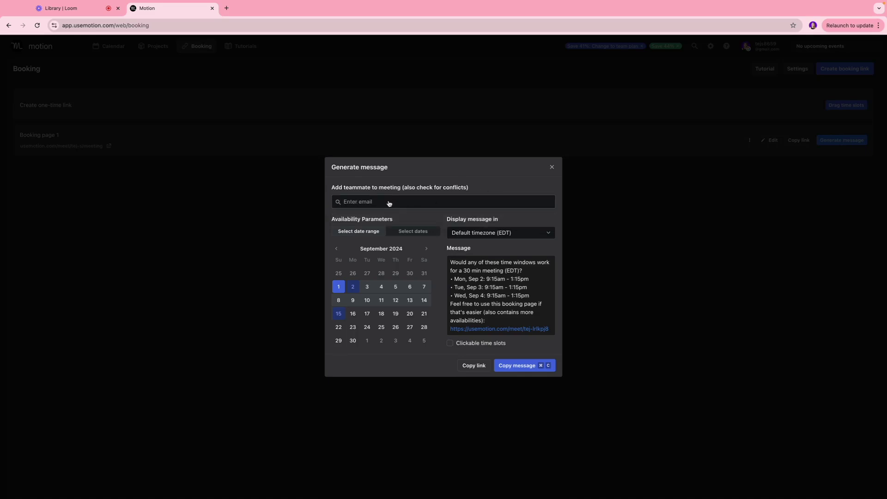
click(388, 203)
click(416, 222)
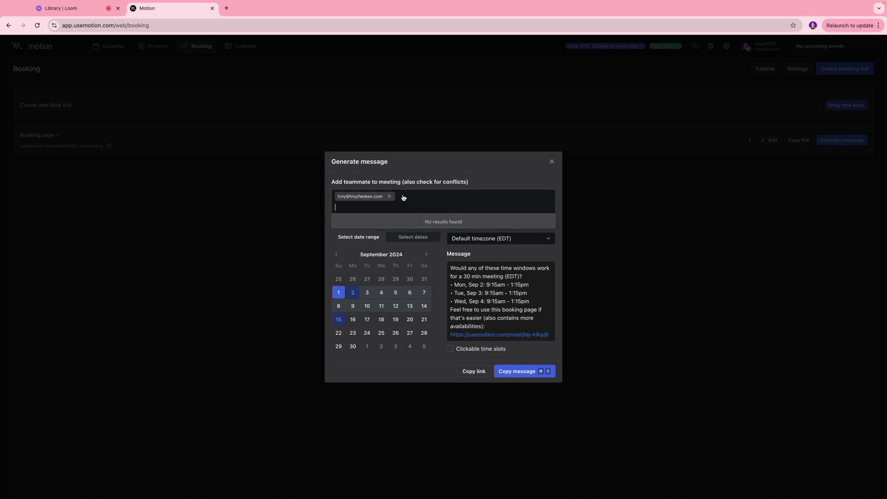
click(390, 196)
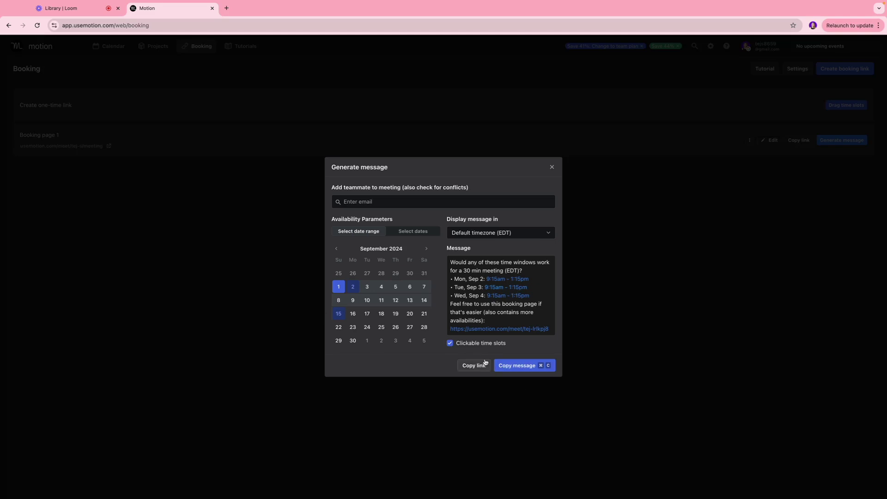
click(552, 166)
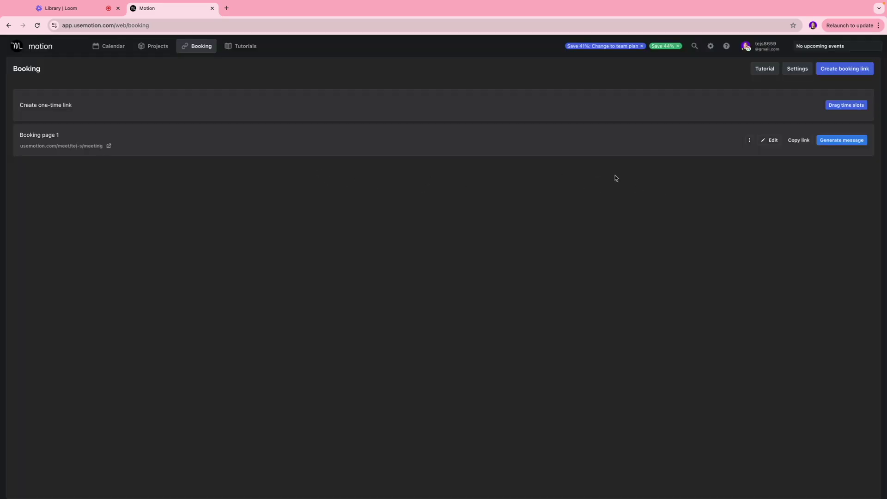
key(alt+Left)
Step: Cancel a stray Tue Sep 3 event, complete Check emails, and show Sun Sep 1 only
scroll(479, 165, down, 3)
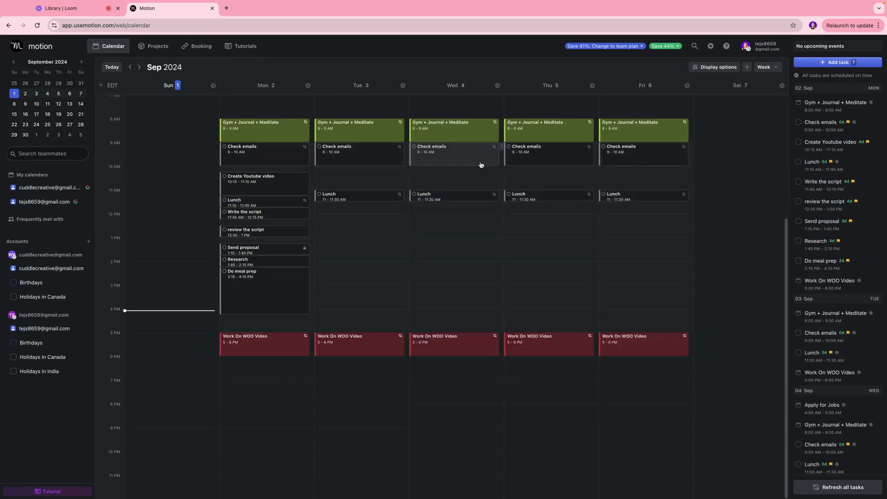
click(378, 258)
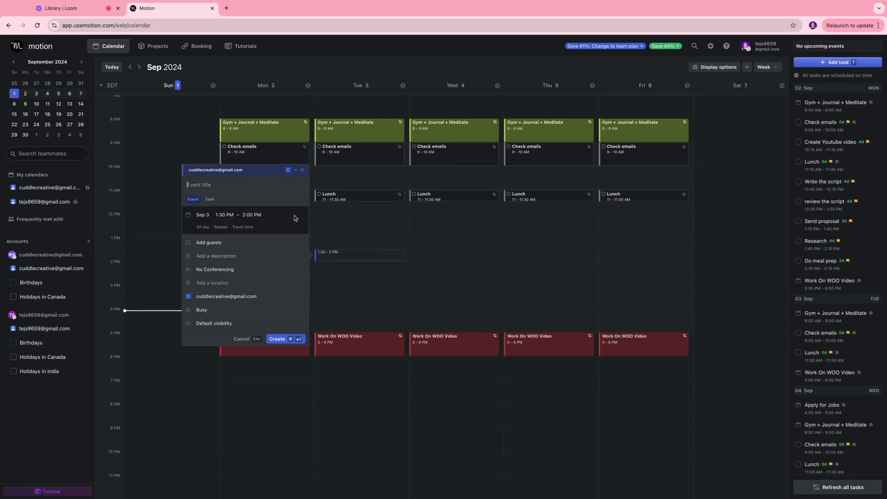
click(405, 241)
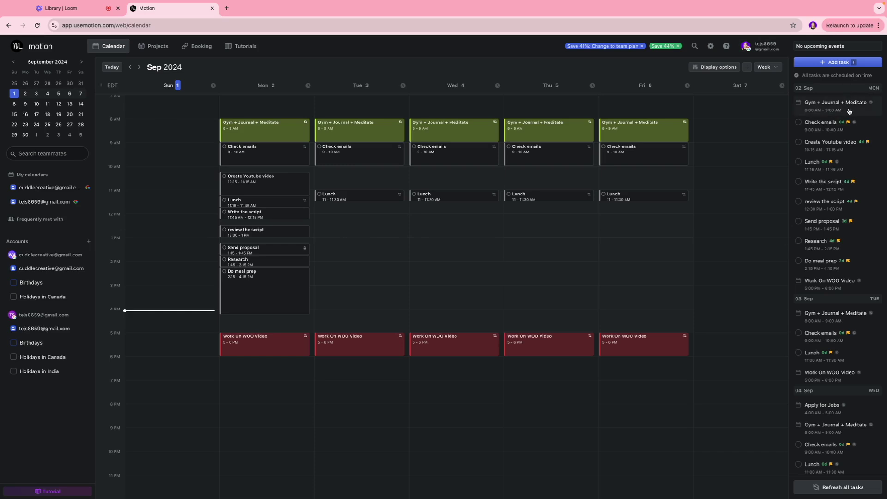
click(799, 122)
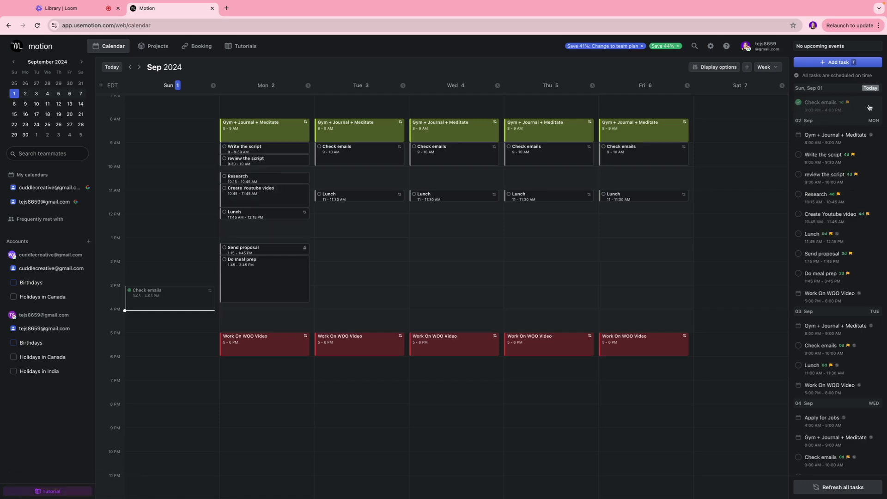
click(202, 46)
click(44, 51)
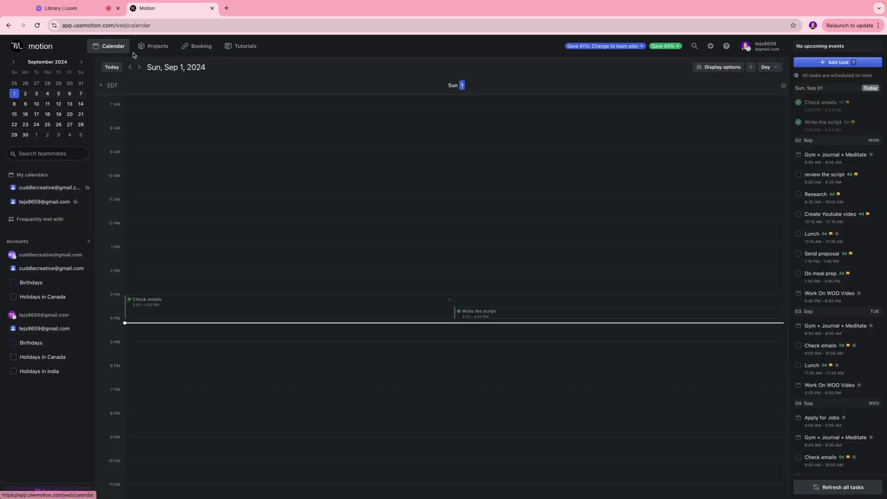
click(138, 52)
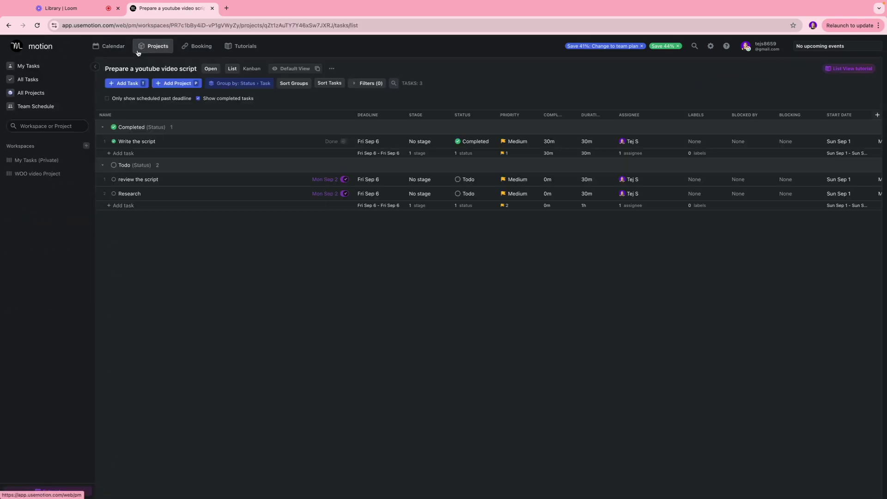
click(125, 52)
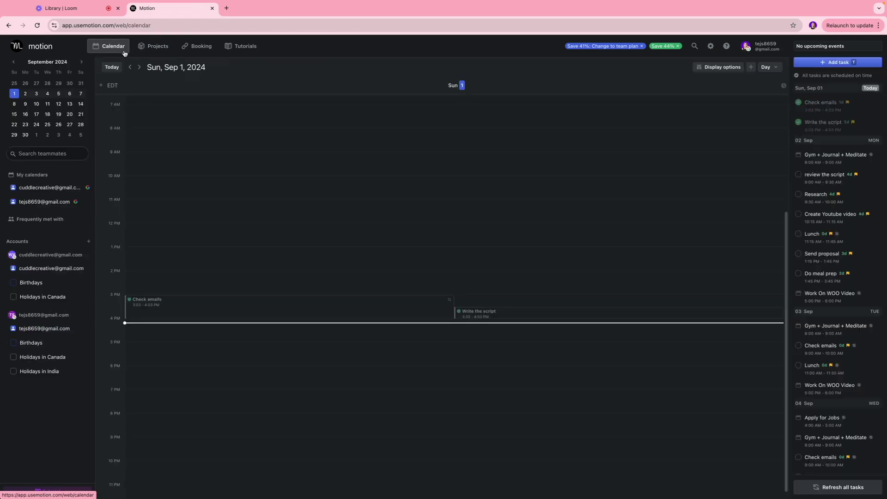
click(197, 50)
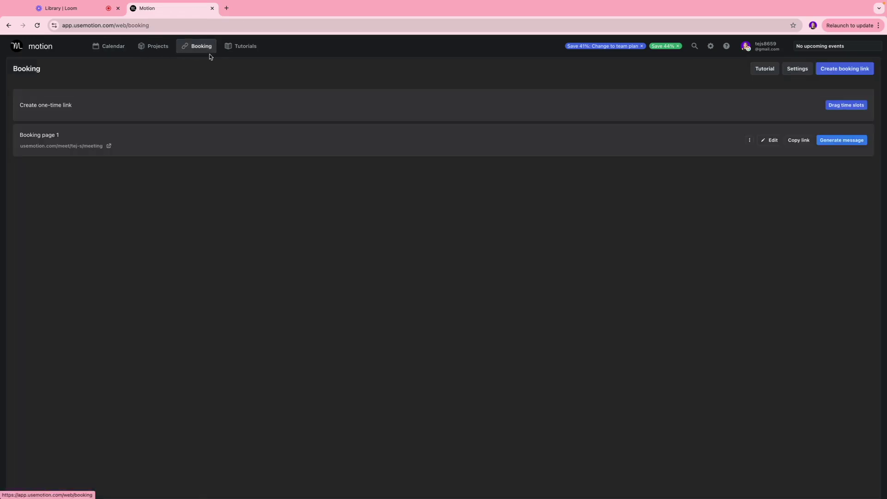
click(47, 52)
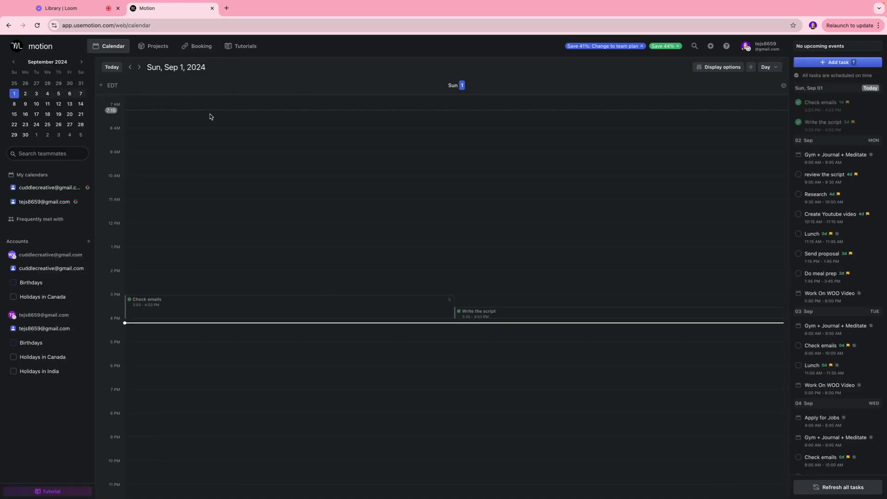